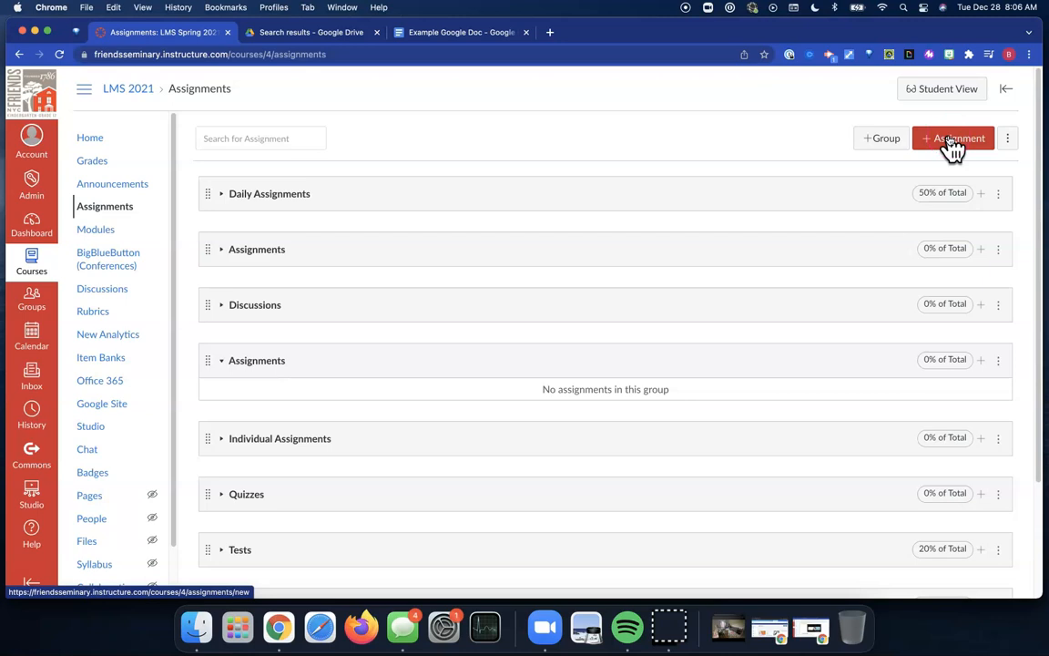
- Create a new assignment named "Google Drive Assignment" with "Directions..." as its description
left_click(952, 144)
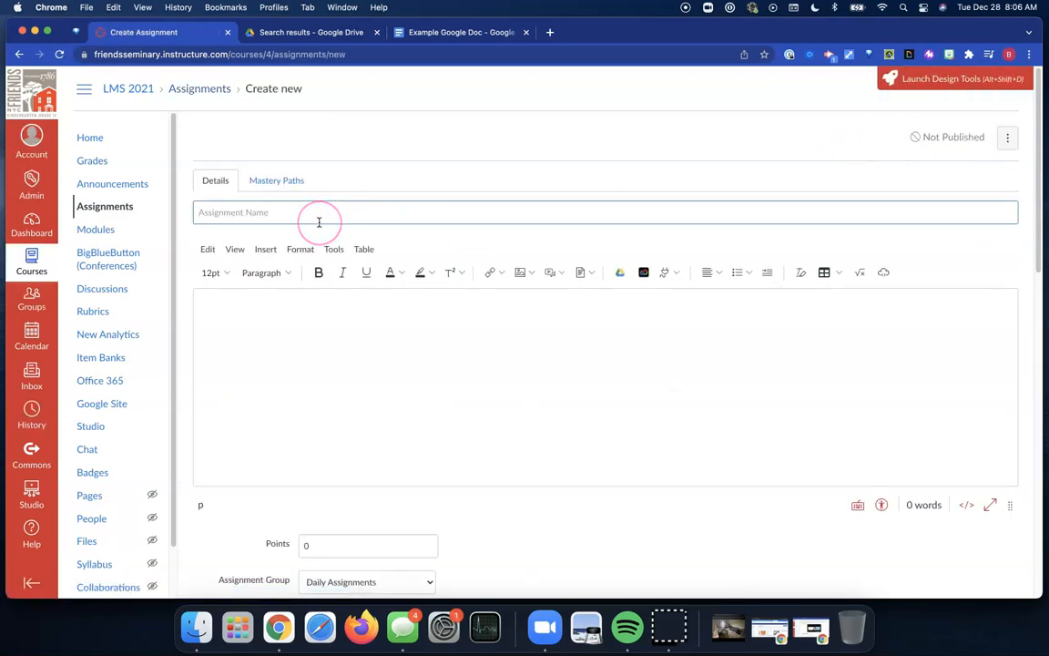
type("Google Drive Assignment")
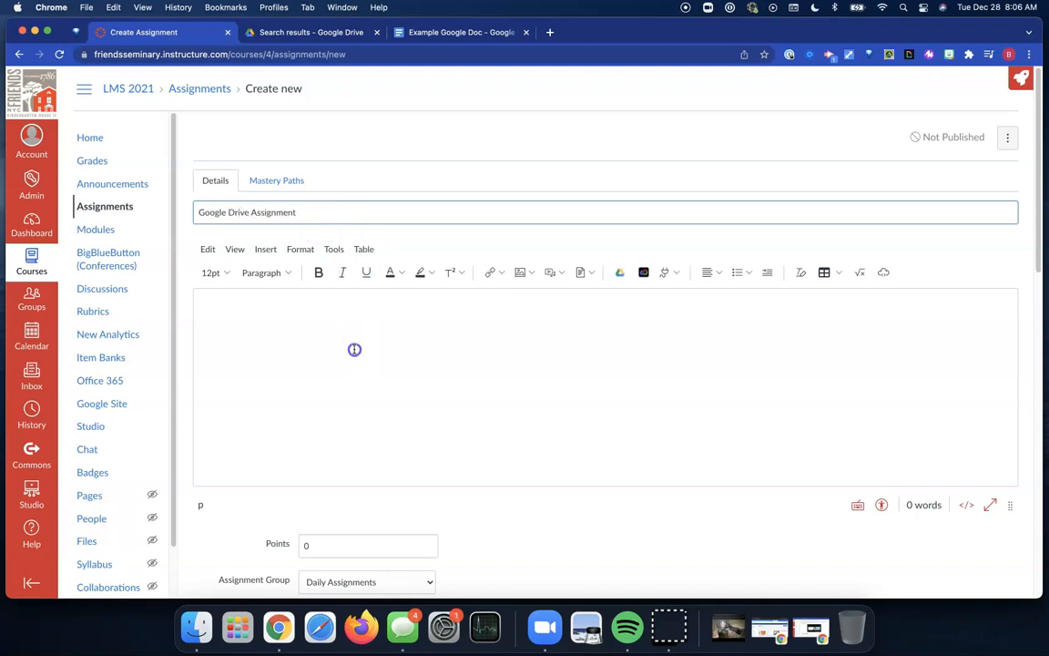
left_click(466, 362)
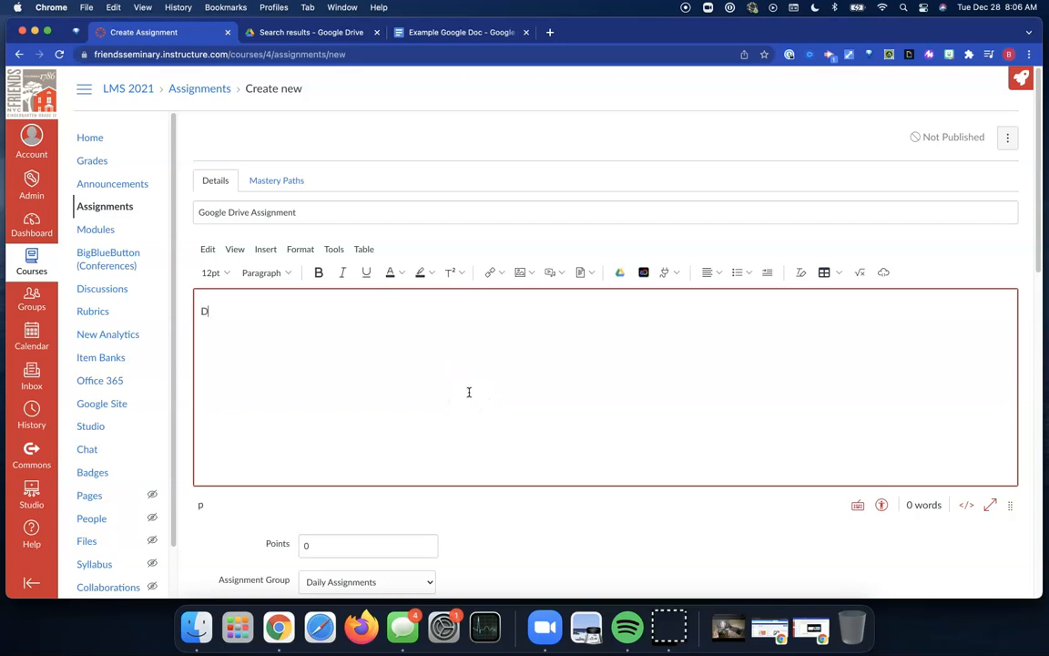
left_click(482, 395)
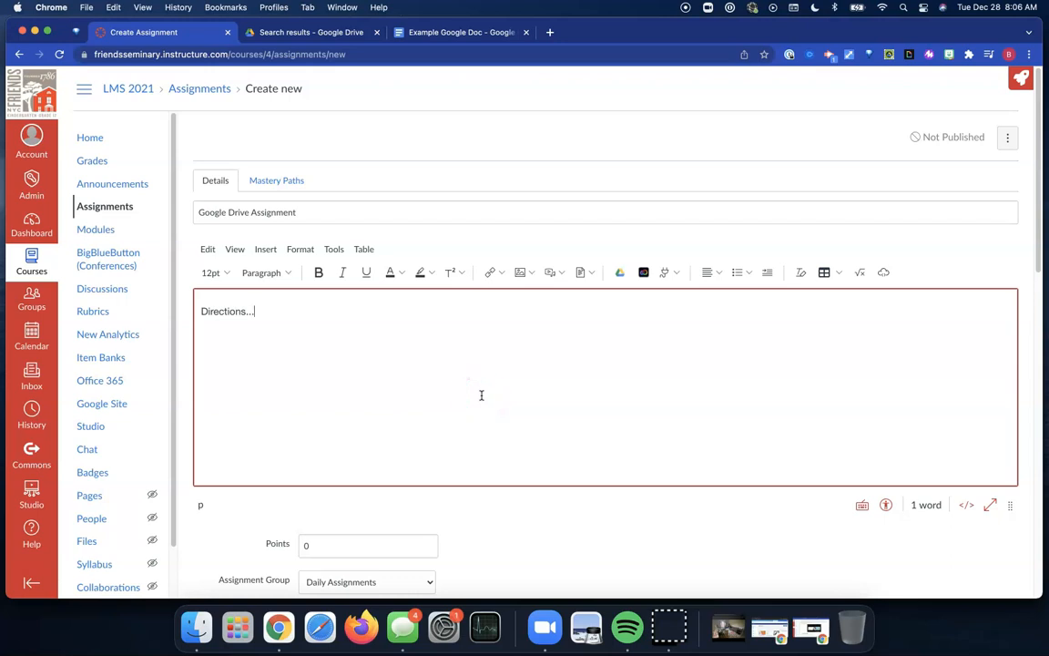
- Set the assignment's points to 12 and keep it in the Daily Assignments group
scroll(455, 356, "down", 3)
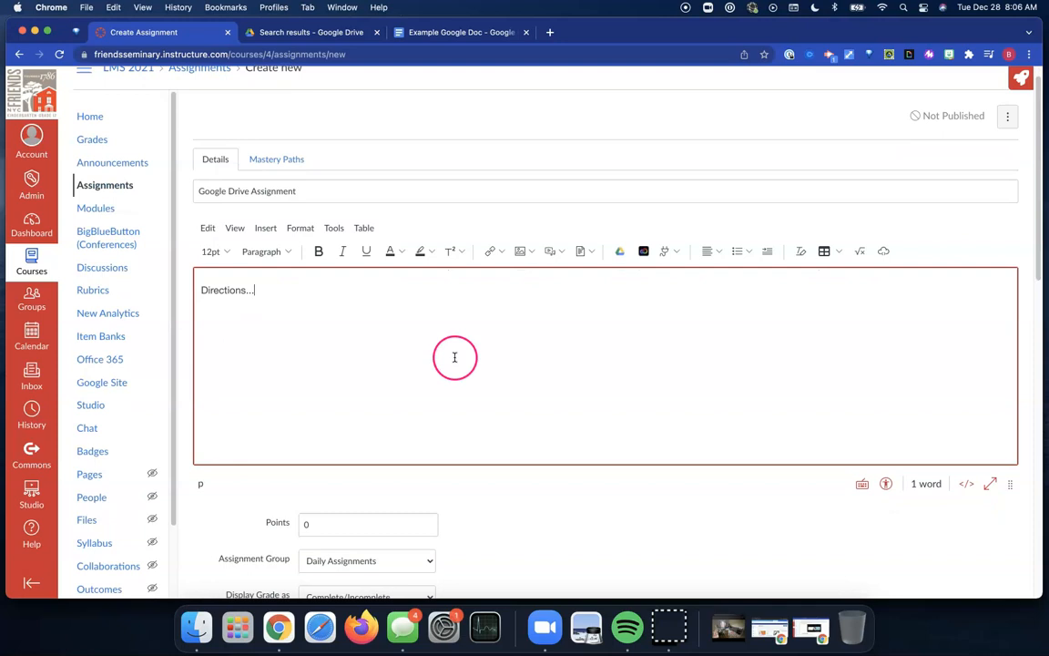
left_click(392, 416)
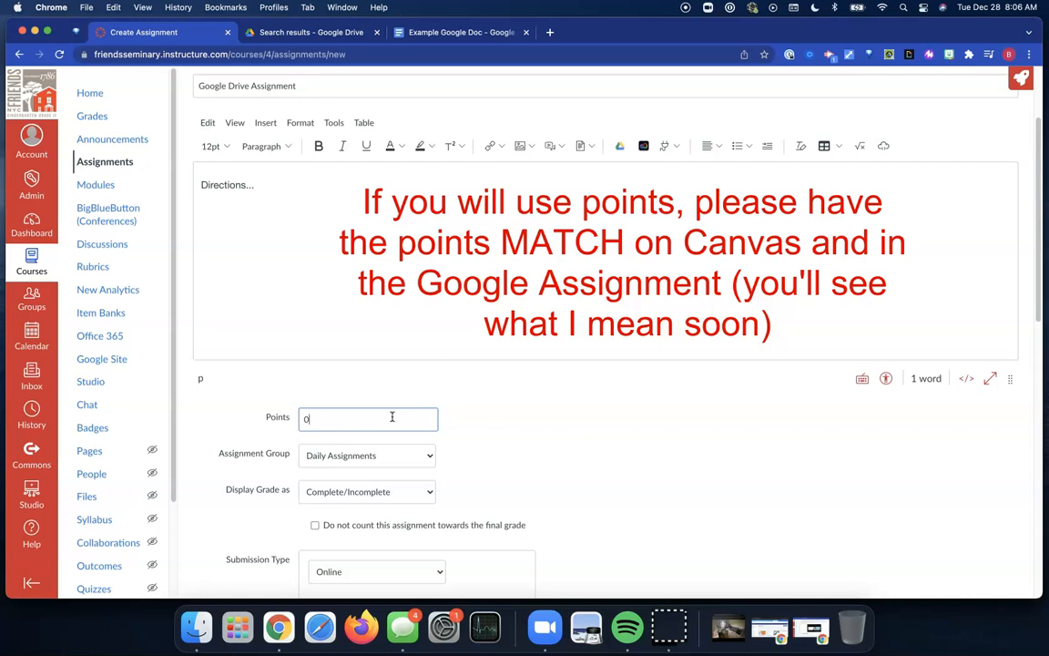
type("12")
left_click(403, 456)
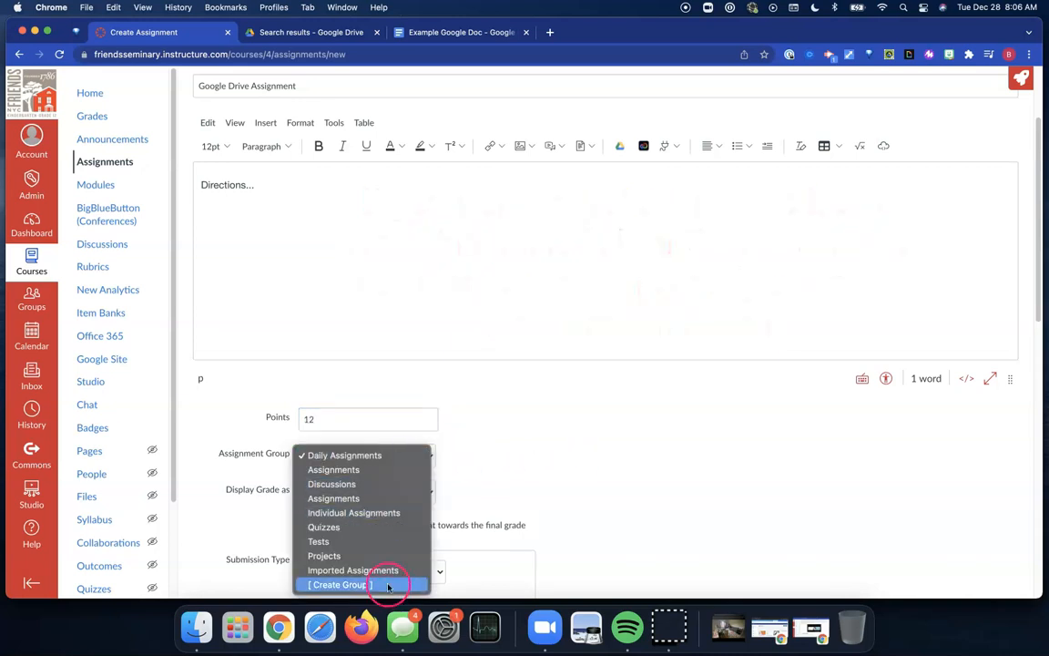
left_click(403, 455)
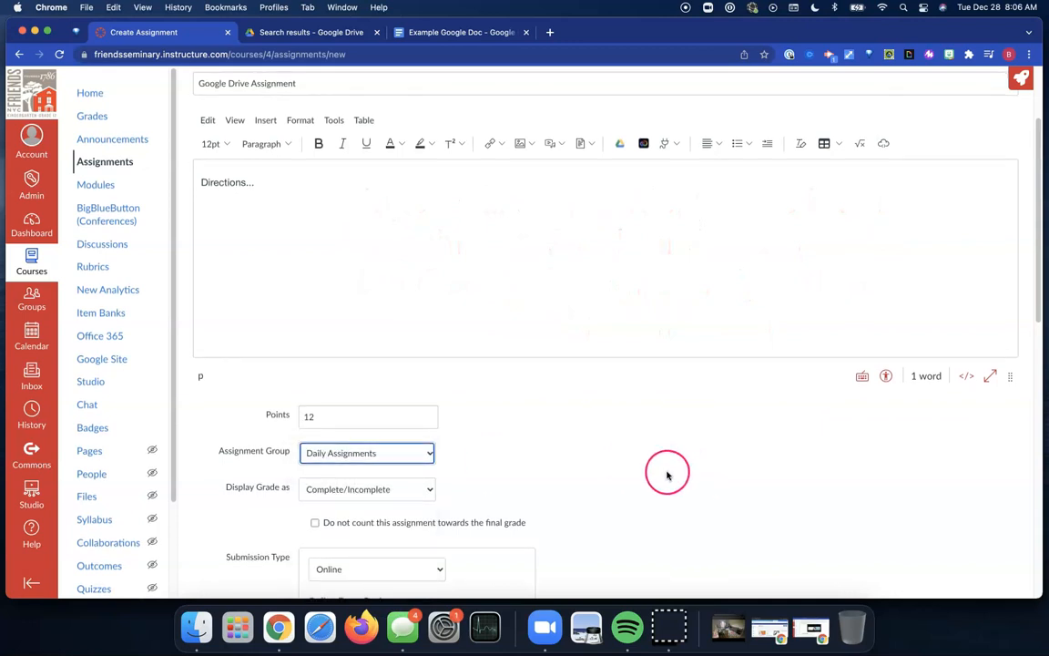
- Change the assignment's submission type to External Tool
scroll(675, 474, "down", 4)
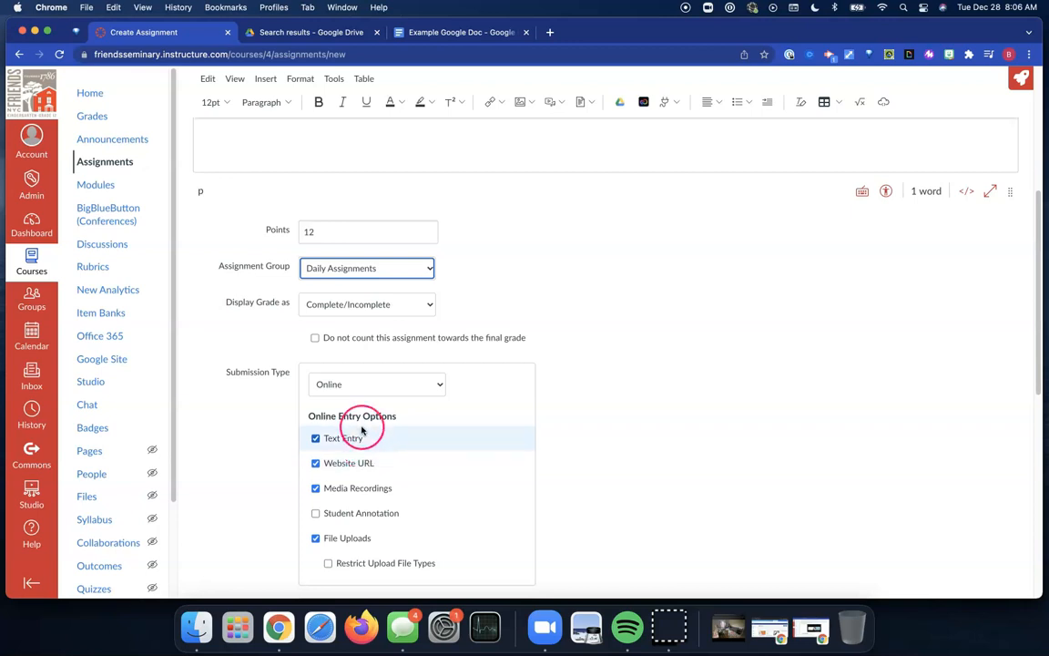
left_click(428, 386)
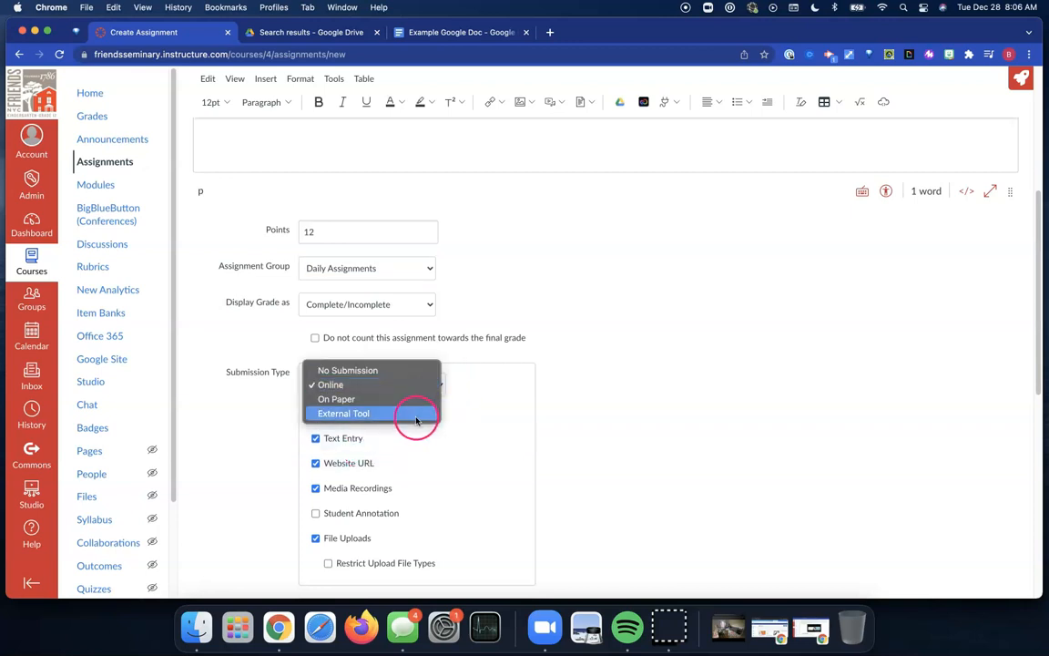
left_click(416, 414)
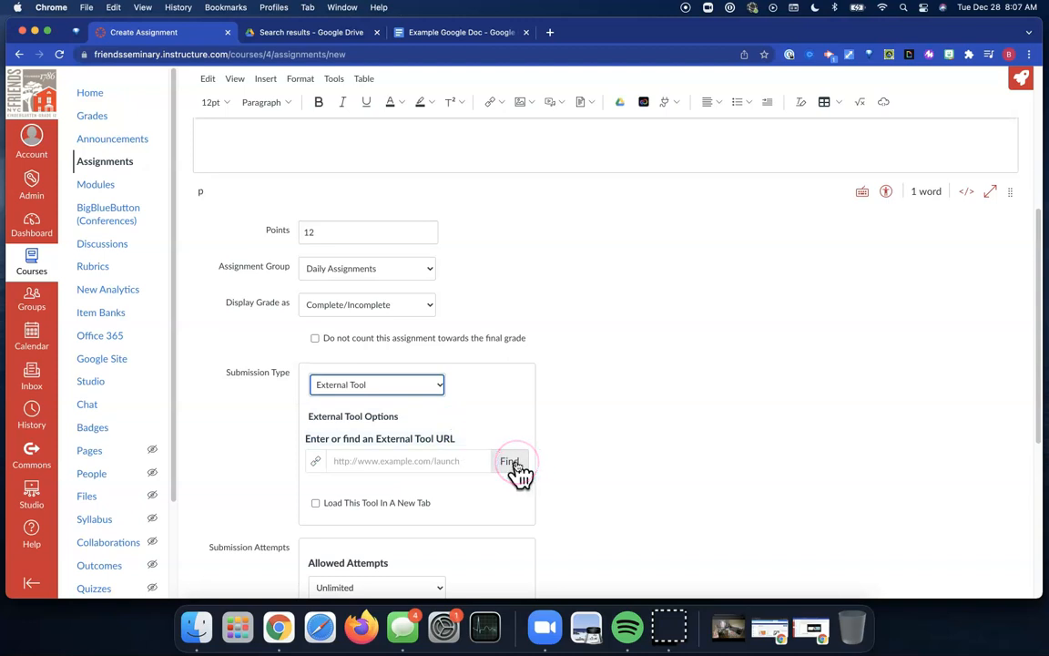
- Find Google Assignments (LTI 1.3) among the external tools and continue with the shown account to its assignment setup
left_click(510, 467)
left_click(518, 337)
scroll(518, 337, "down", 5)
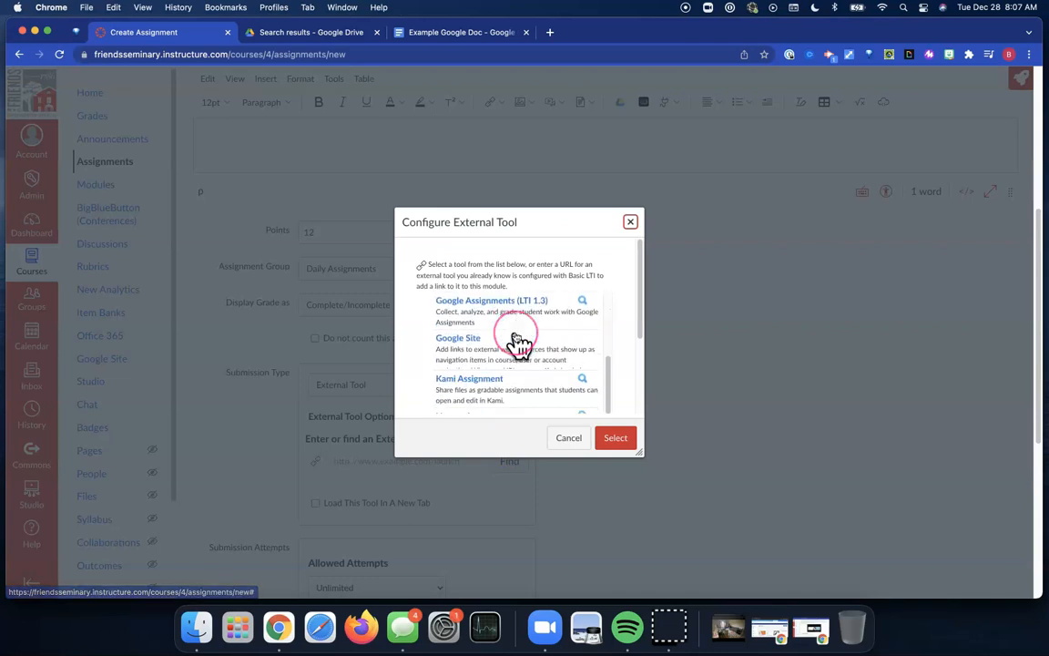
left_click(508, 314)
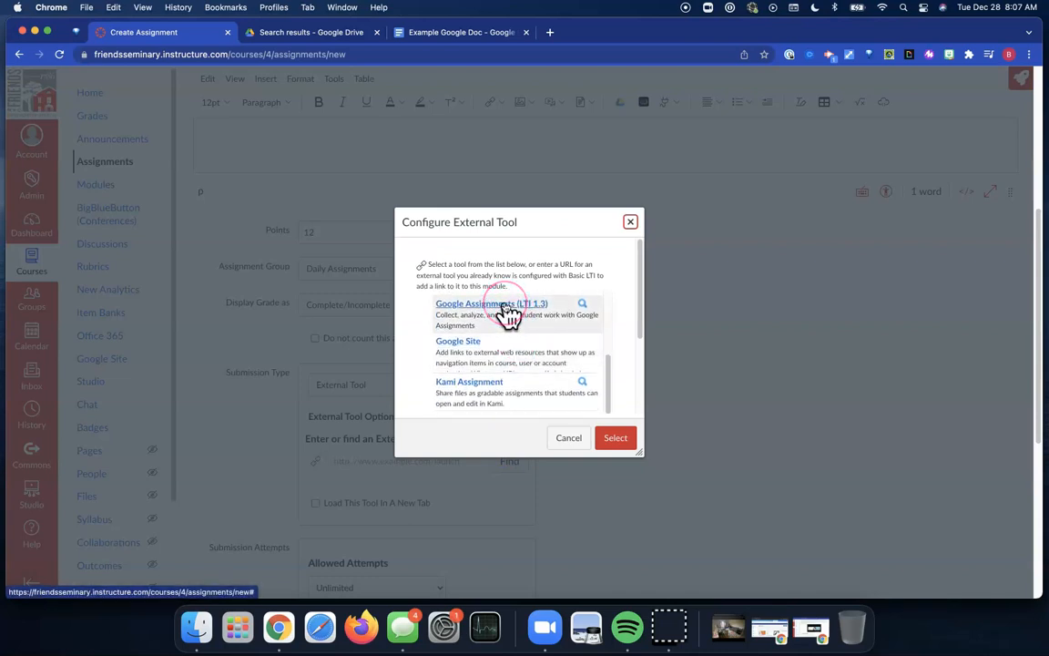
left_click(506, 307)
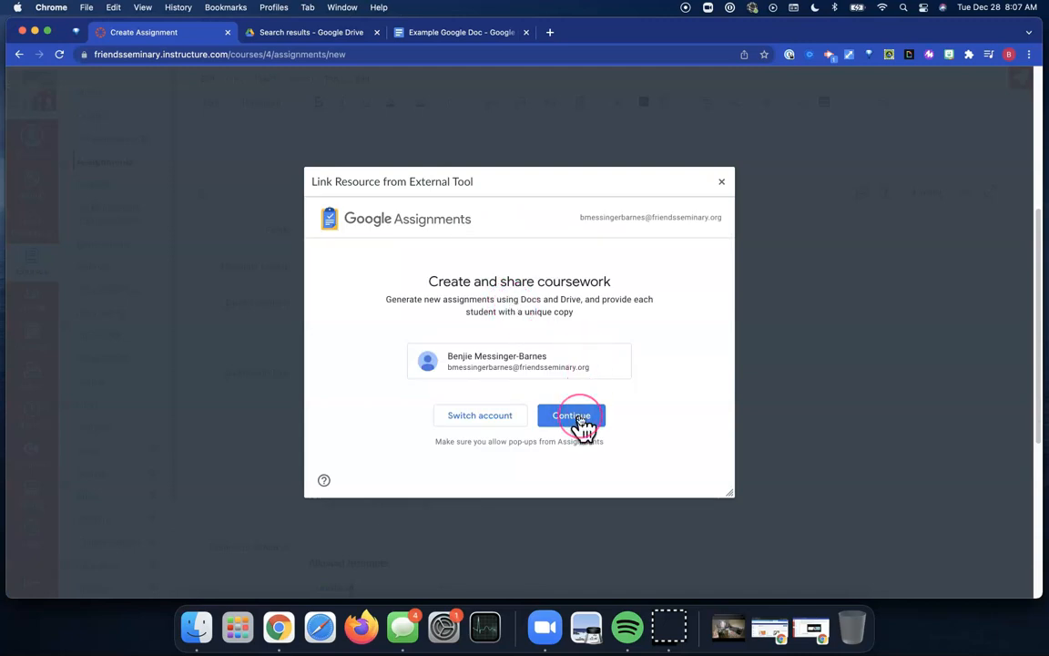
left_click(580, 417)
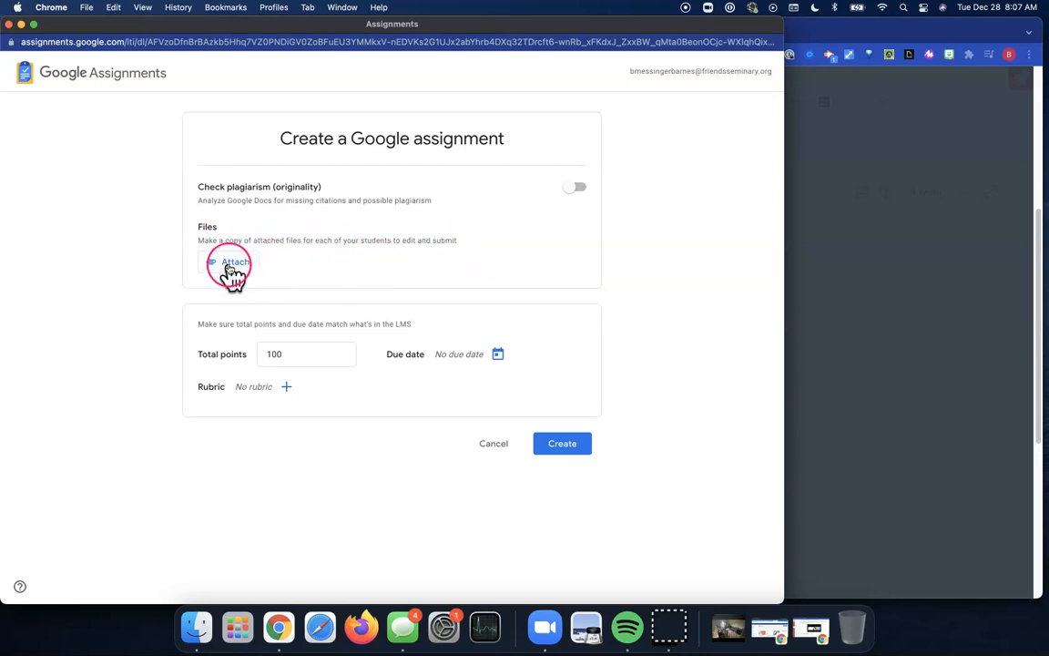
- Attach the Example Google Doc from Google Drive to the Google assignment
left_click(231, 264)
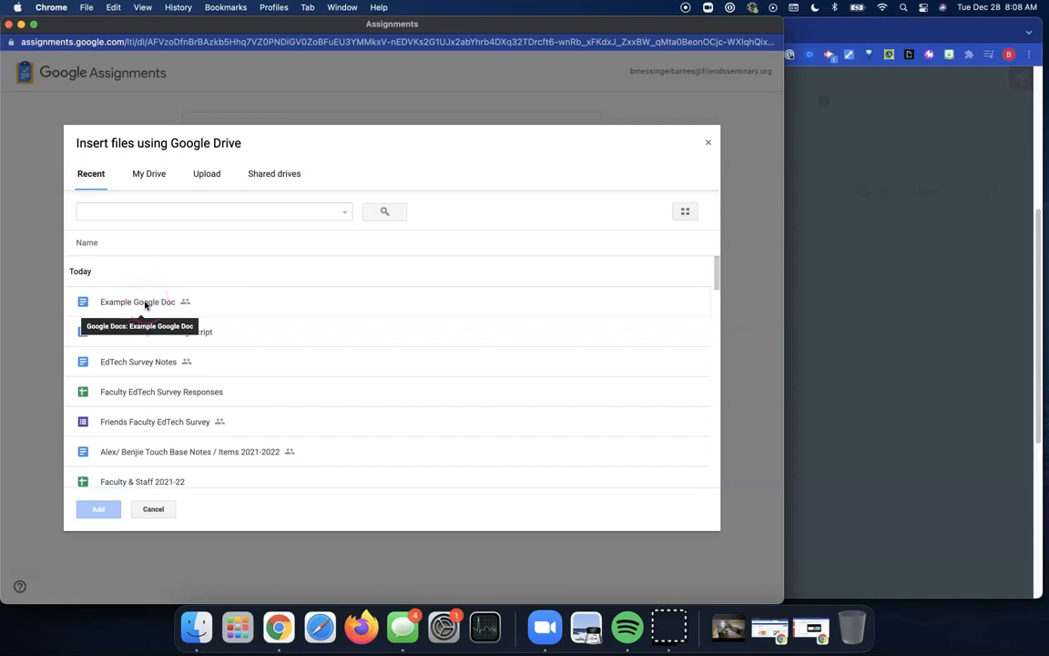
left_click(145, 303)
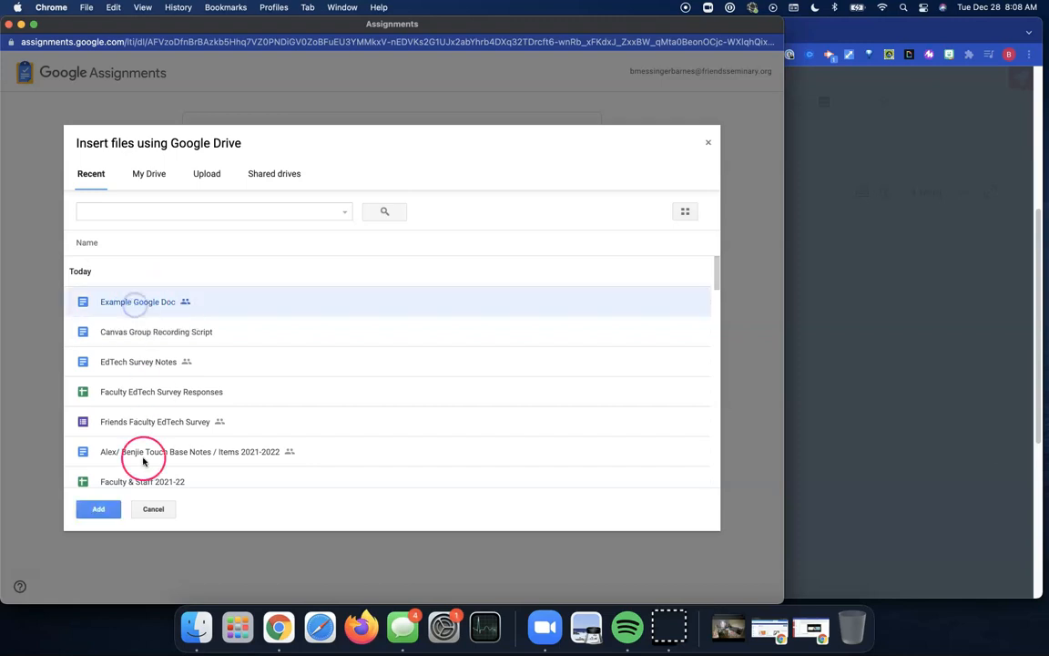
left_click(100, 510)
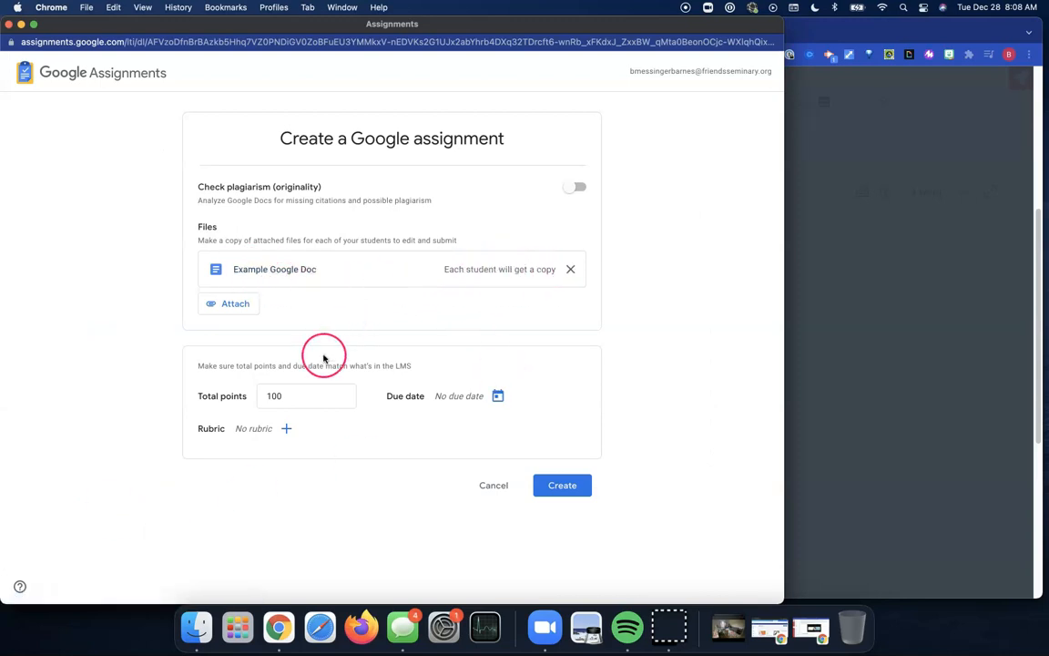
- Create the Google assignment with 12 total points, due Dec 28, 2021, 11:59 PM, and select it as the external tool
left_click(297, 399)
double_click(297, 399)
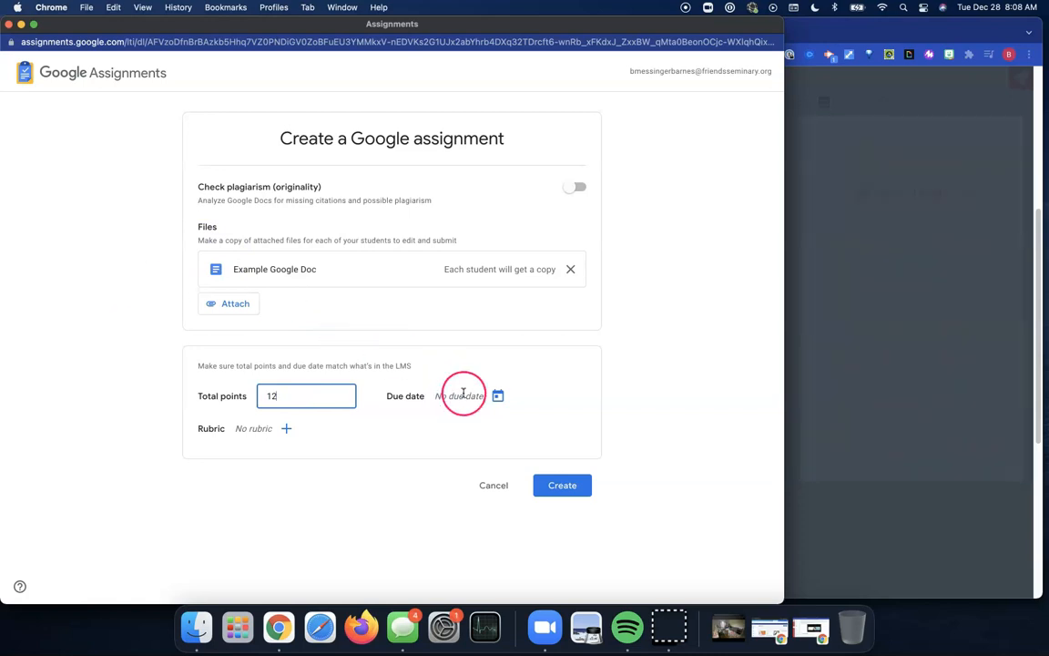
left_click(498, 395)
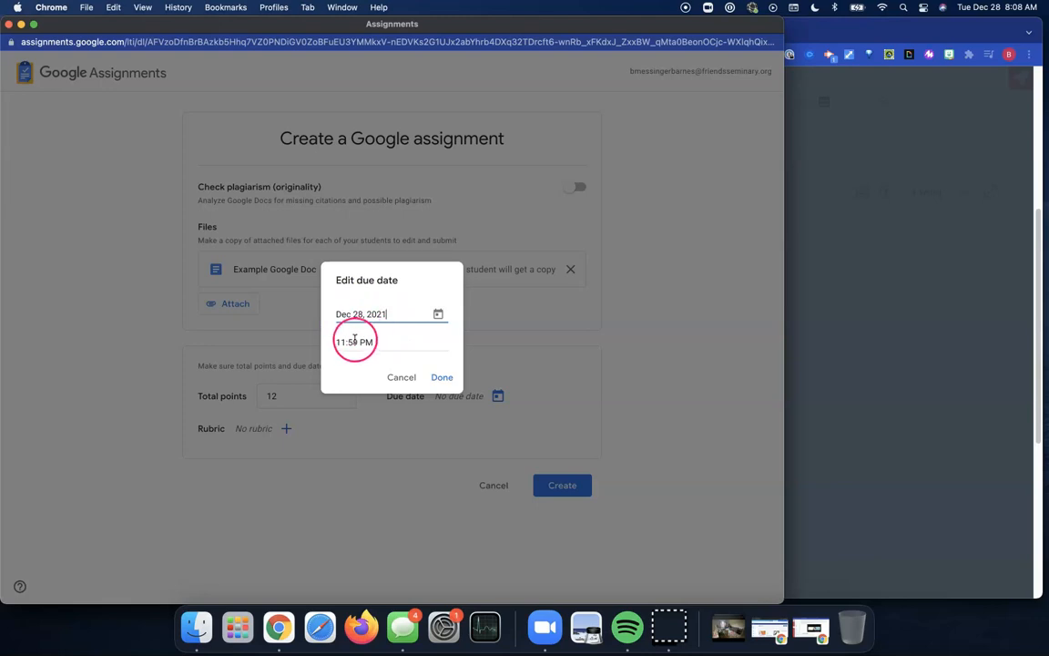
left_click(440, 379)
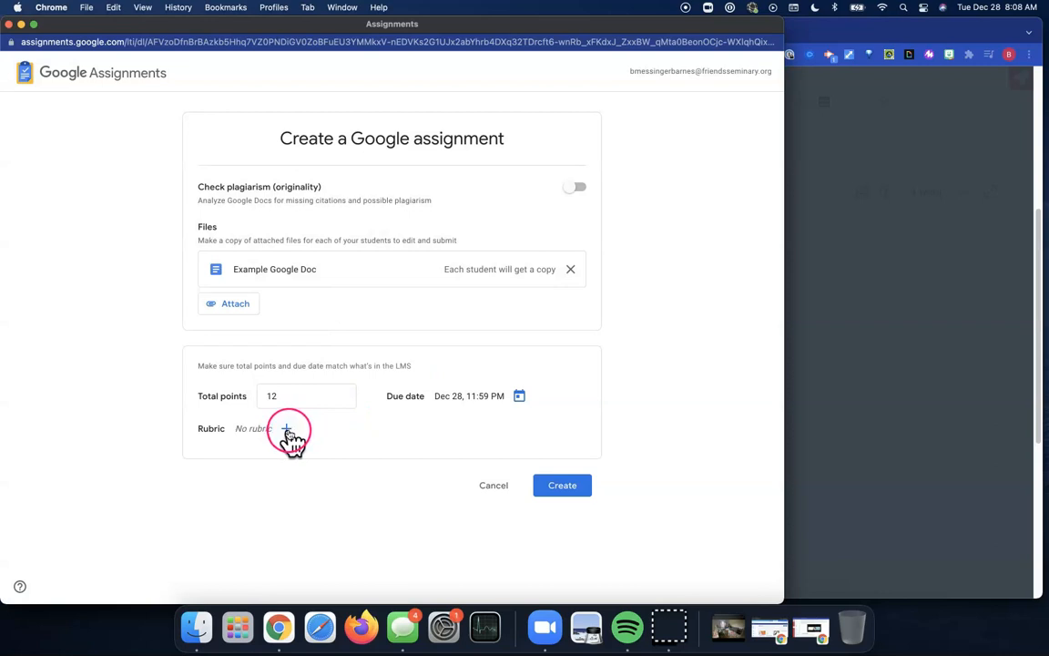
left_click(569, 492)
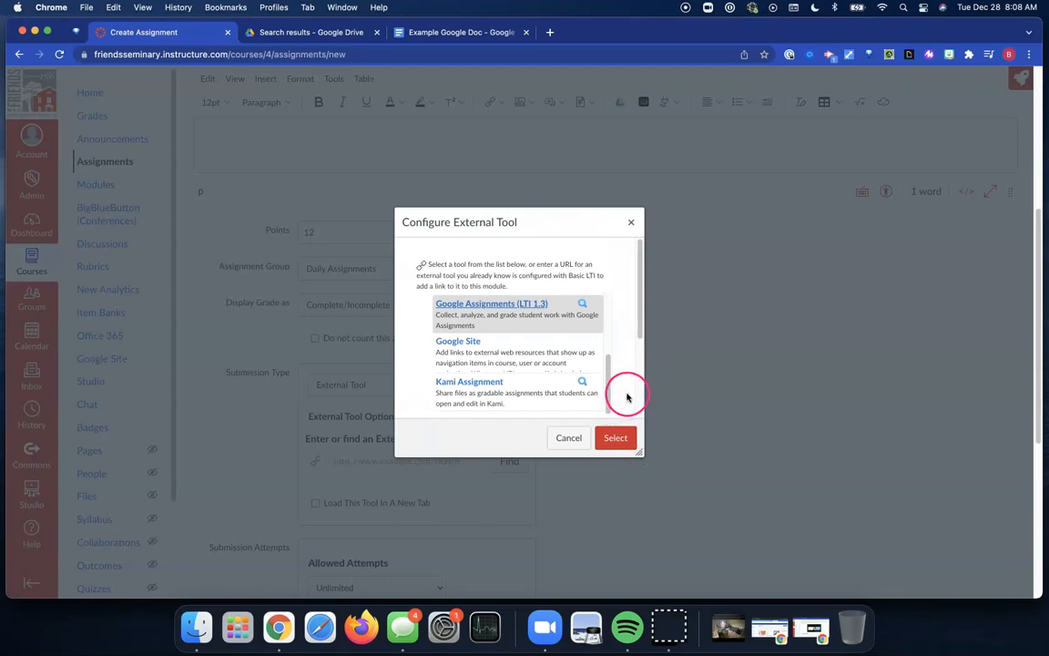
left_click(619, 441)
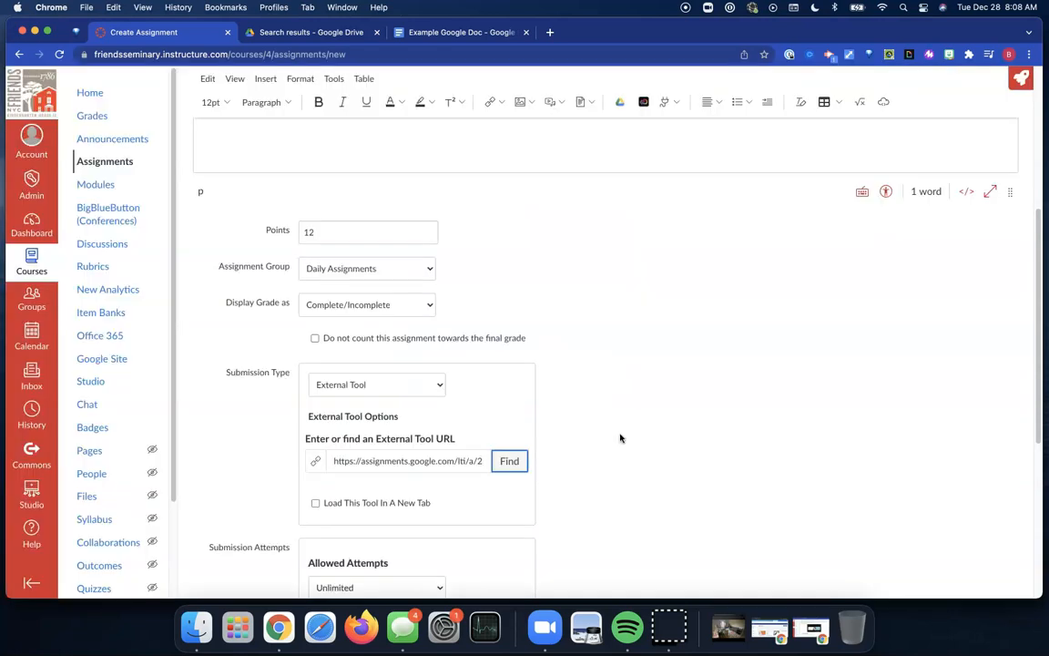
- Set the Canvas due date for everyone to Dec 28, 2021, 11:59 PM, and save and publish the assignment
scroll(614, 407, "down", 1)
scroll(612, 411, "down", 5)
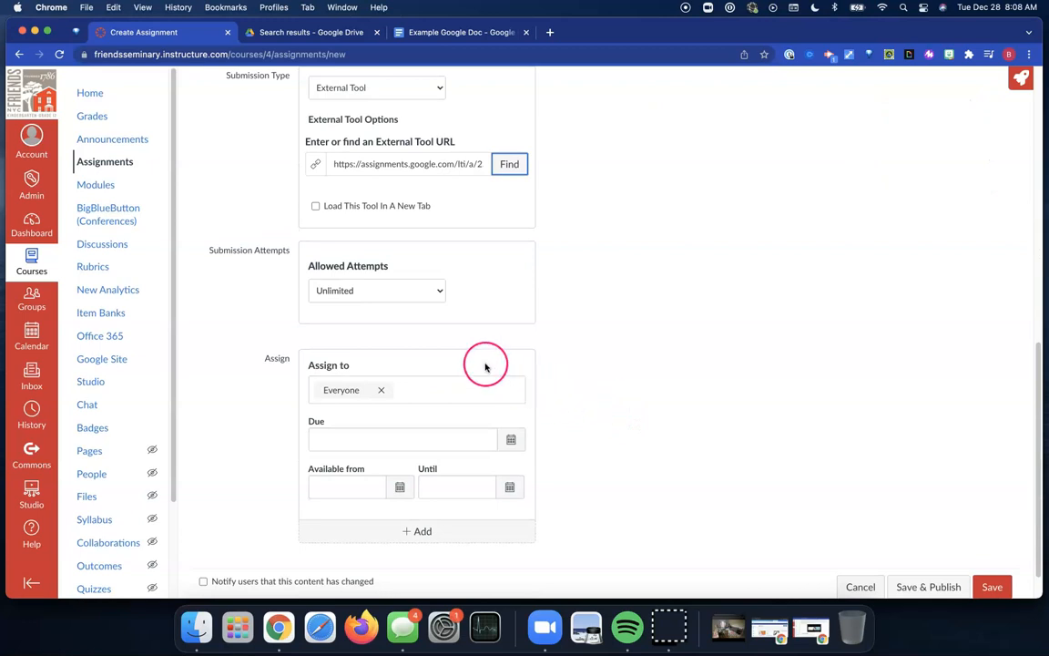
left_click(478, 440)
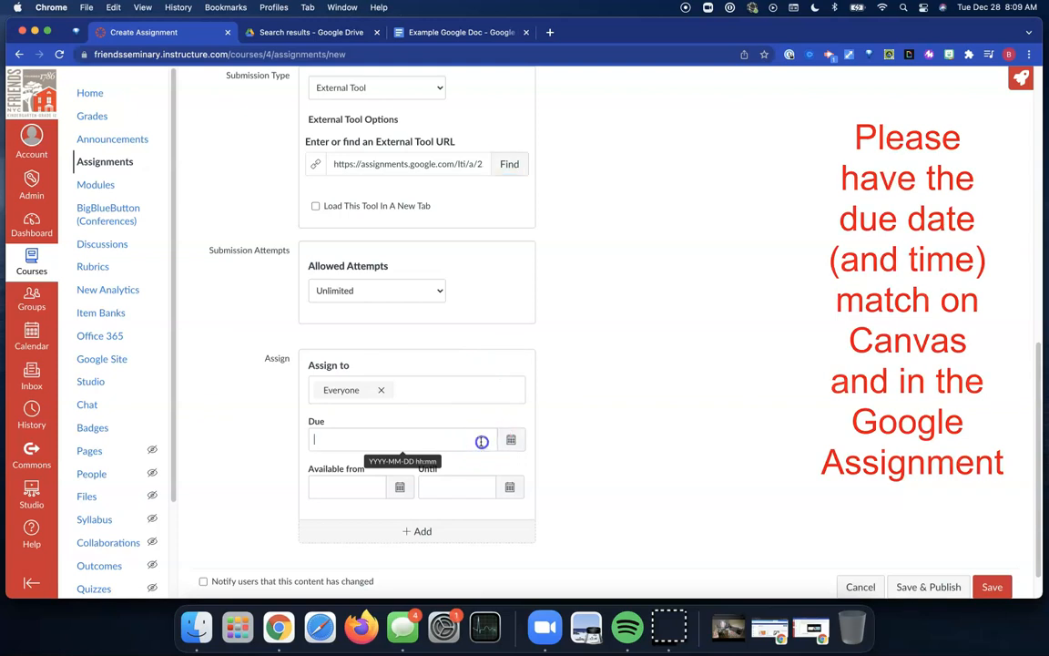
left_click(510, 441)
left_click(364, 392)
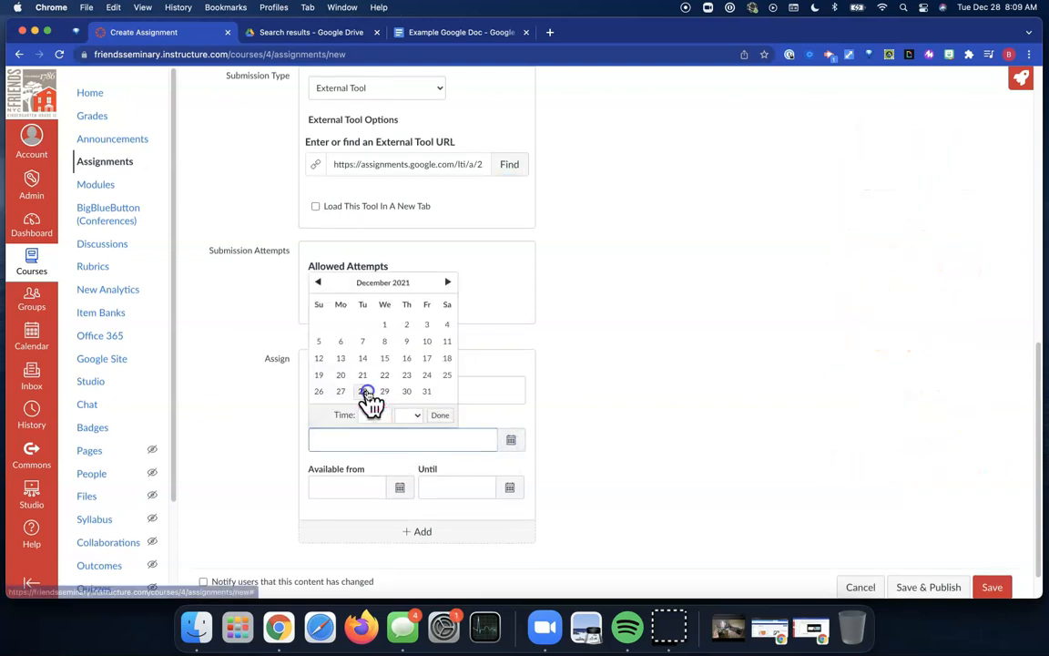
left_click(586, 452)
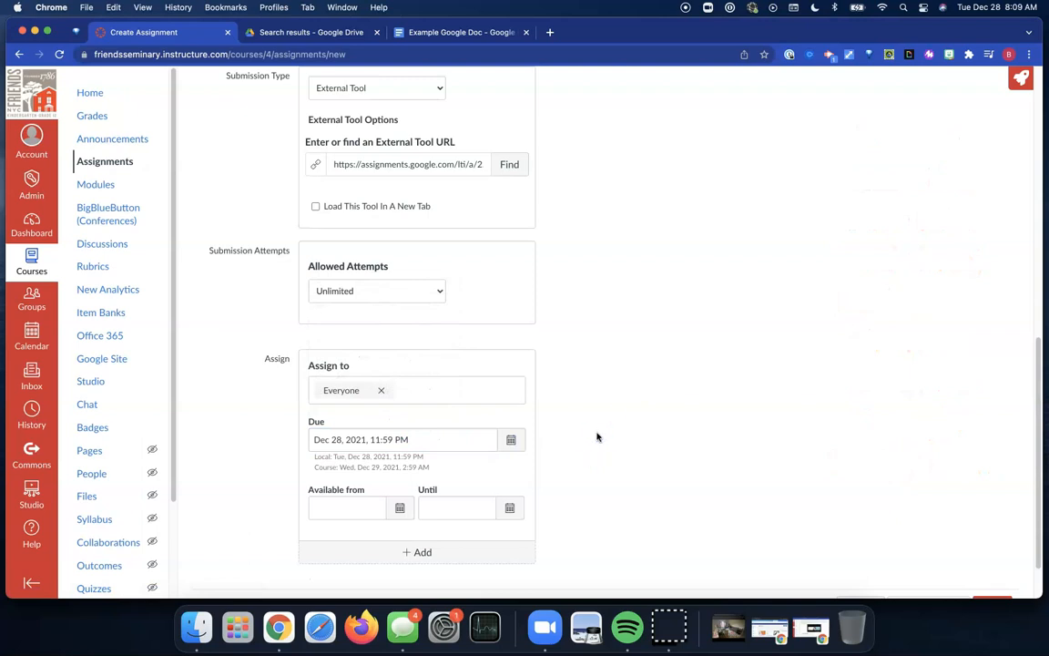
scroll(601, 417, "down", 2)
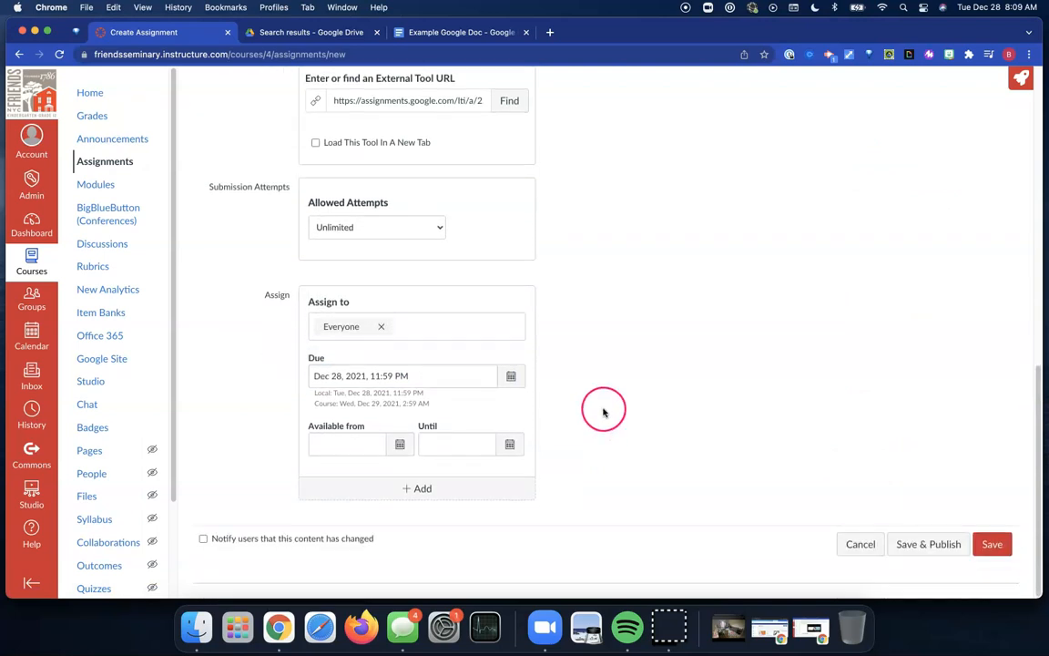
left_click(942, 556)
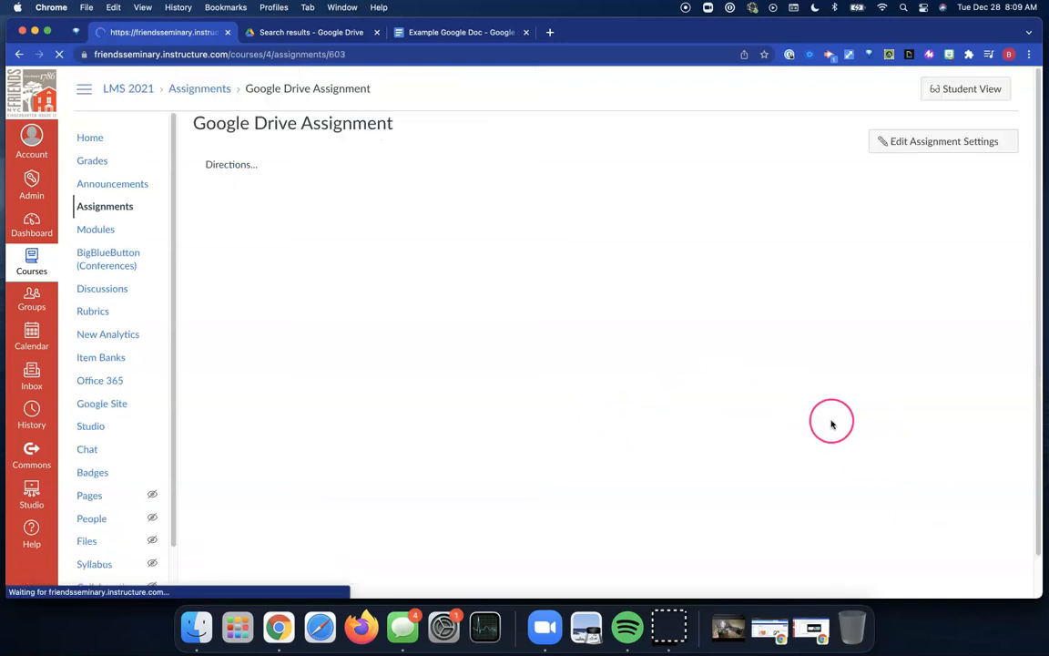
- Switch to the student's Canvas dashboard and open the Google Drive Assignment for attaching and submitting files
left_click(881, 415)
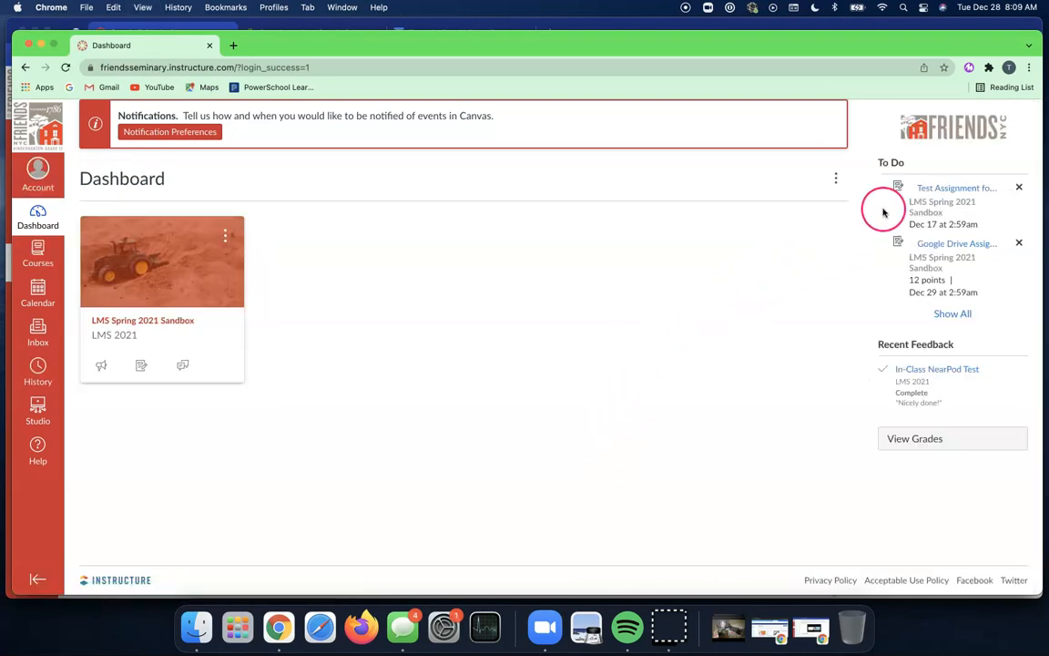
left_click(956, 258)
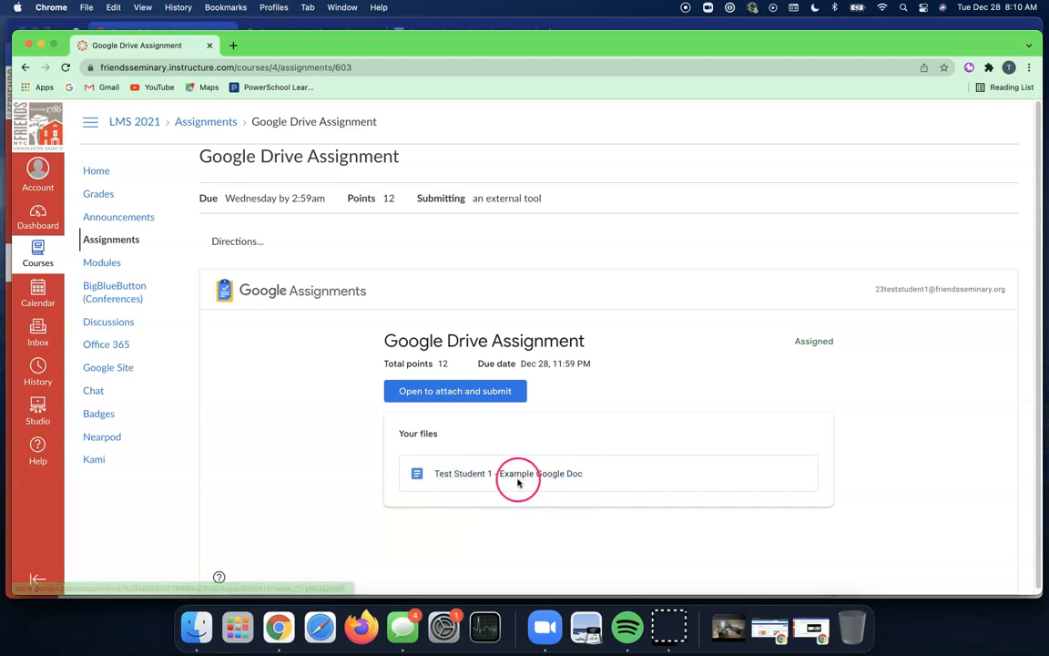
left_click(478, 400)
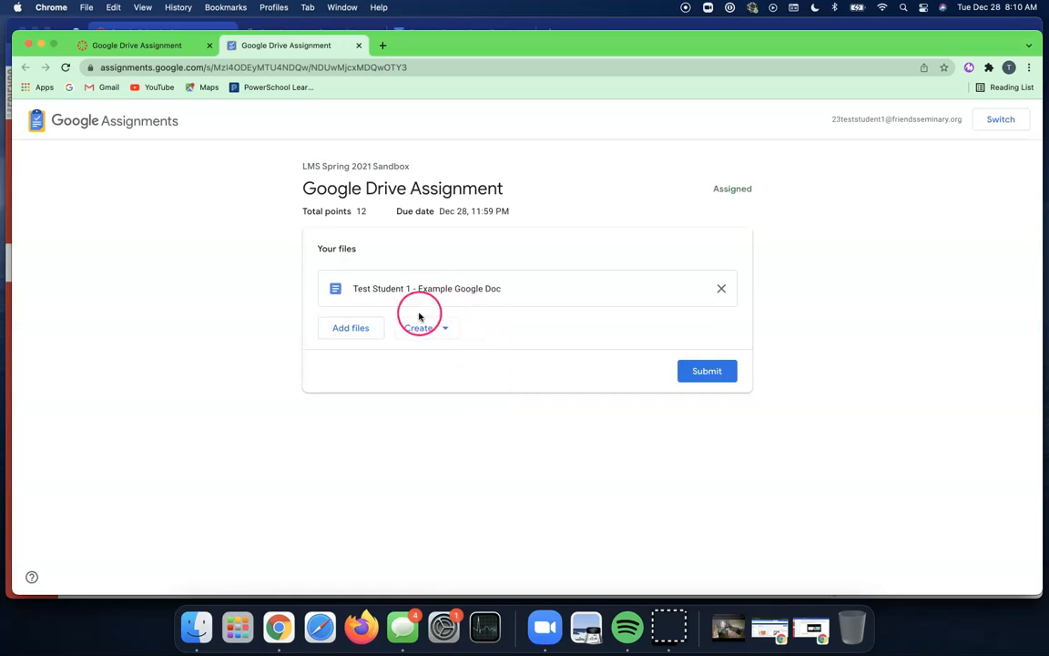
- Check the options for creating a new file and open the student's copy of Example Google Doc for editing
left_click(444, 333)
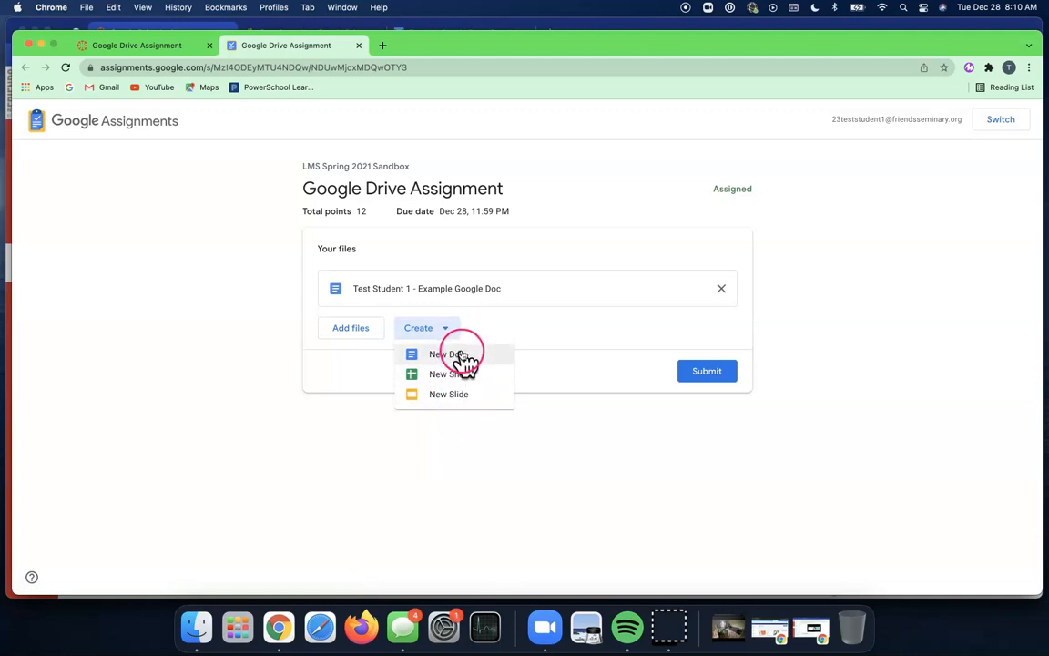
left_click(493, 435)
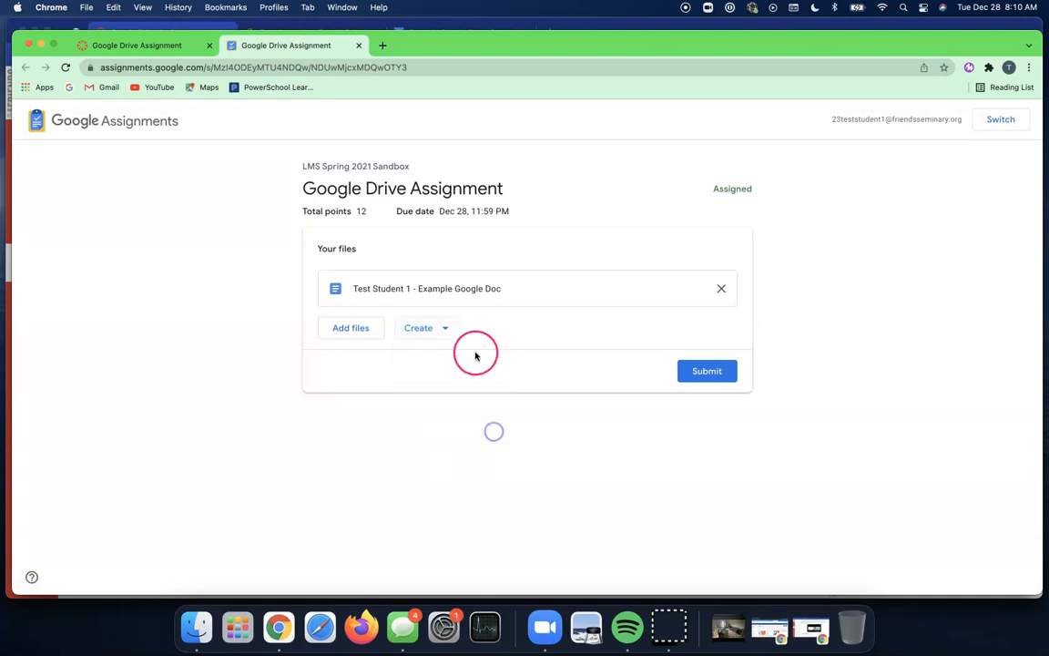
left_click(468, 290)
left_click(480, 261)
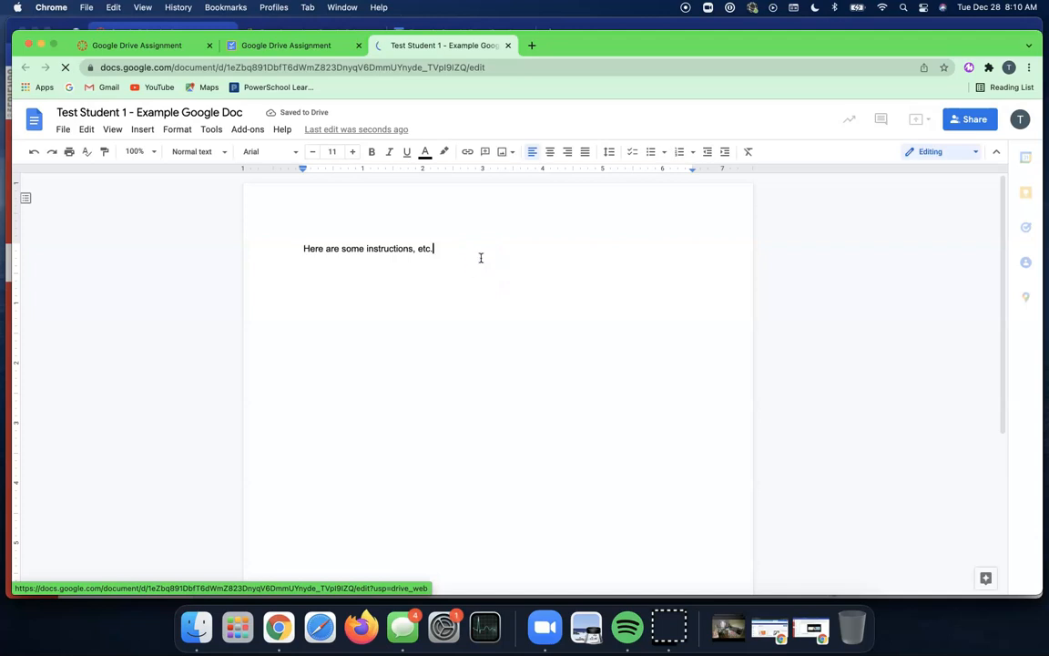
- Add the line "Student work" to the student's document and open that student's copy from the teacher's assignment page
key("Return")
type("Student work")
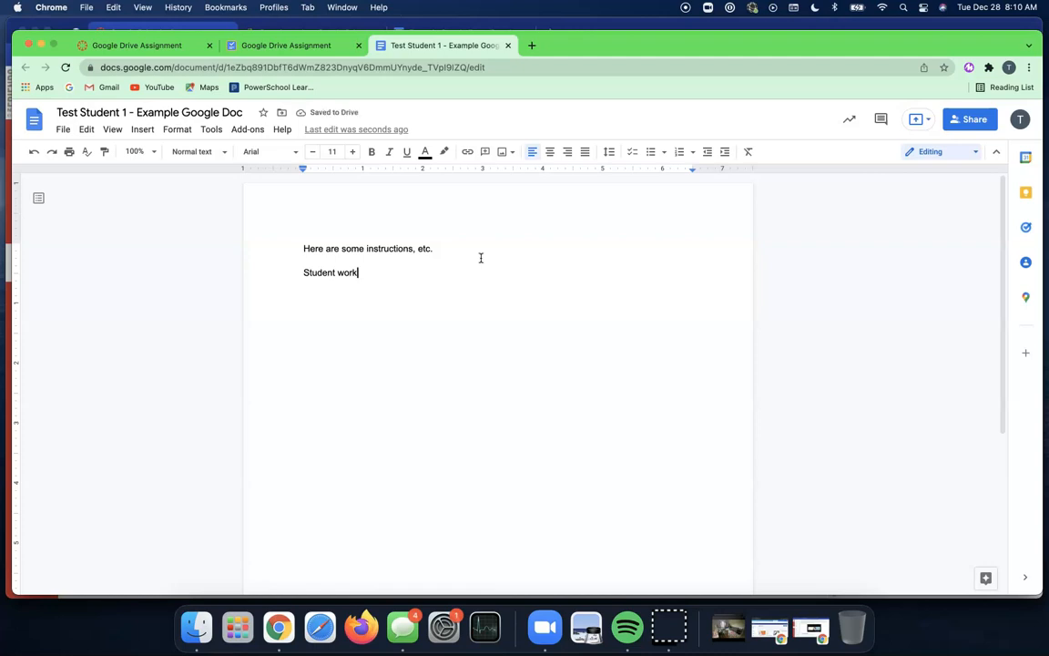
key("super+grave")
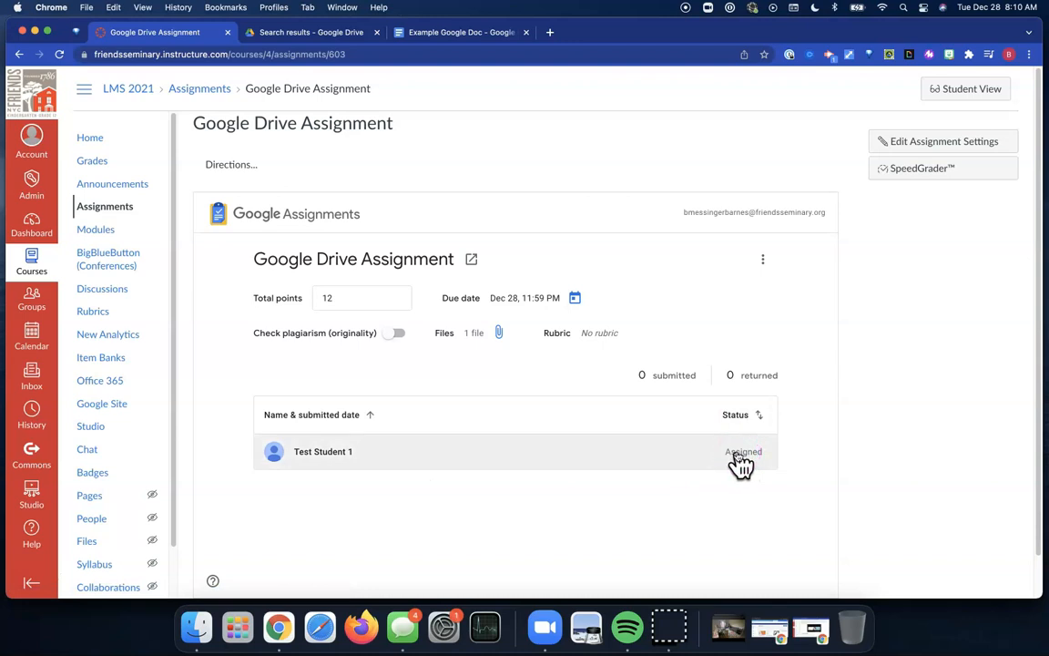
left_click(341, 460)
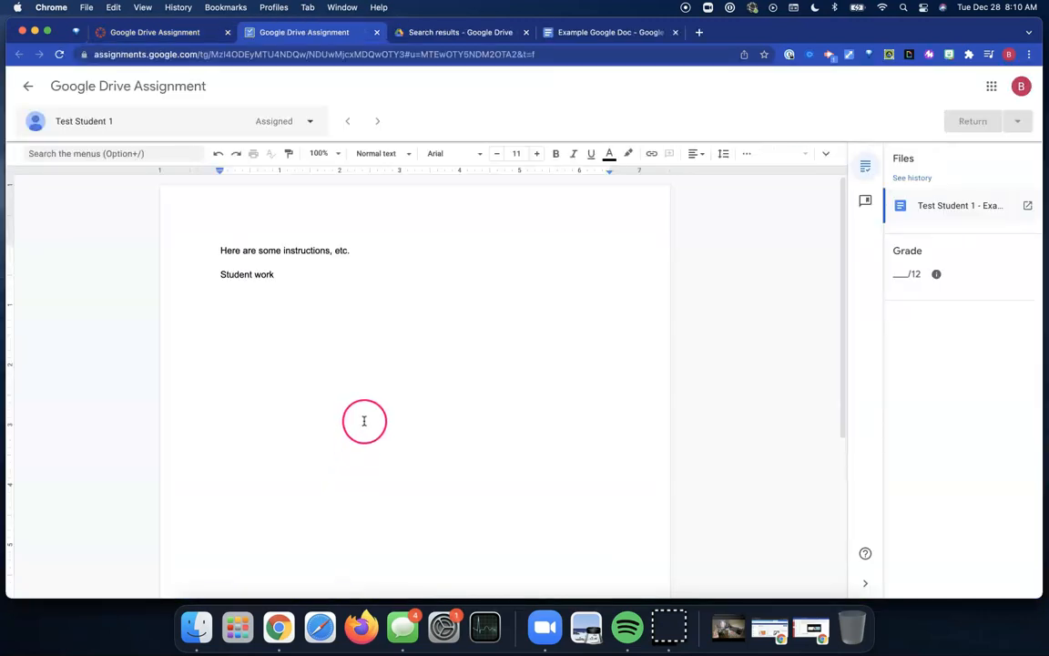
left_click(363, 418)
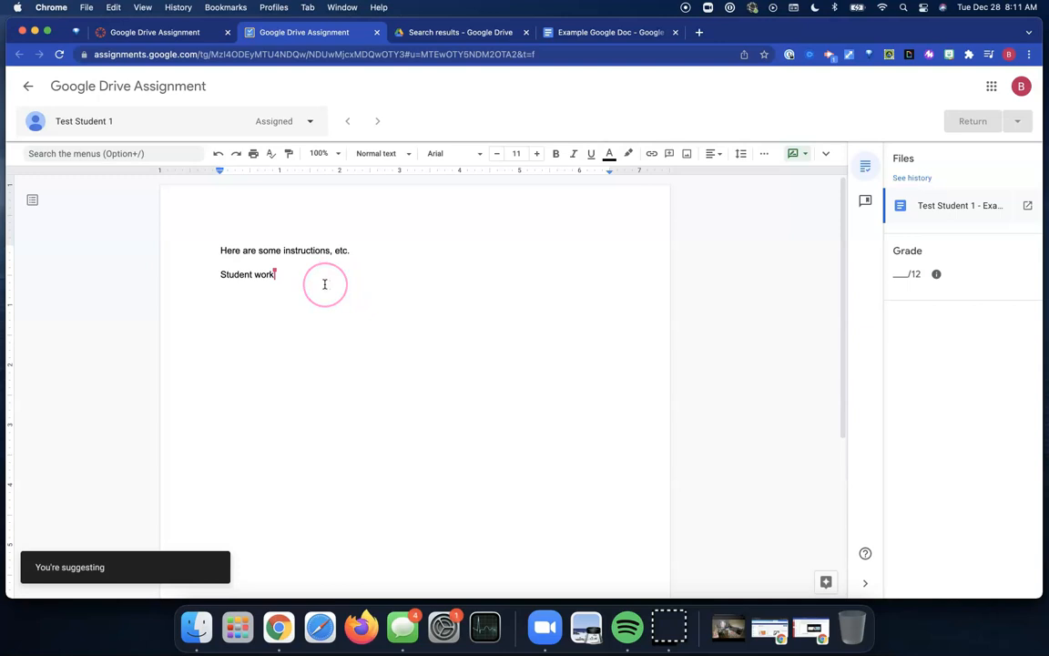
- Extend the student's line to "Student work. Does some more" from the student account and check the document in the teacher's view
key("super+grave")
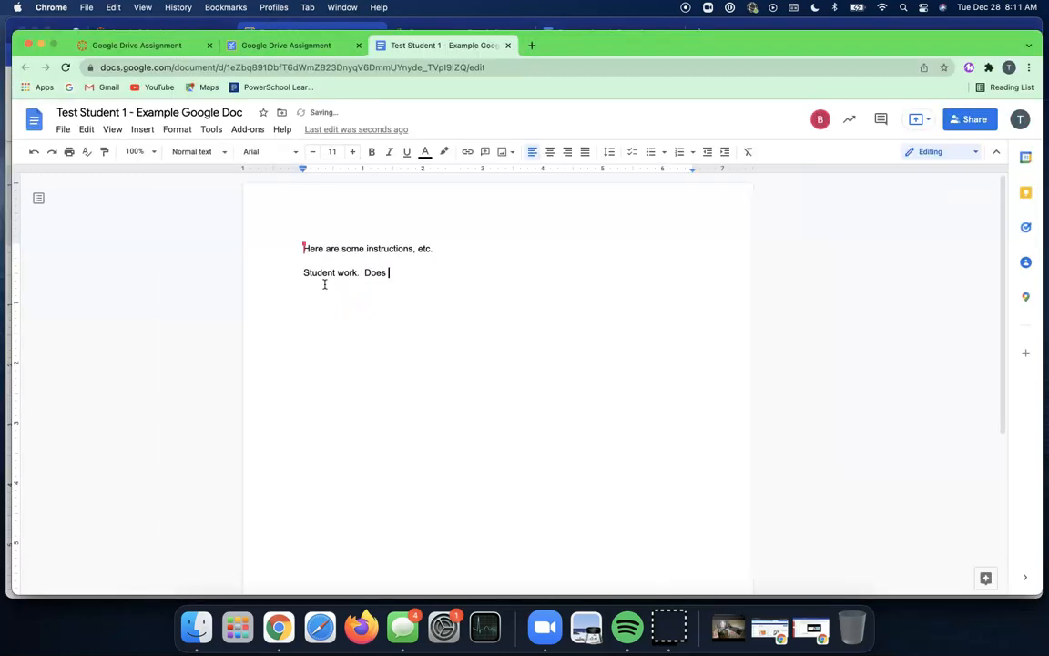
key("super+grave")
left_click(449, 310)
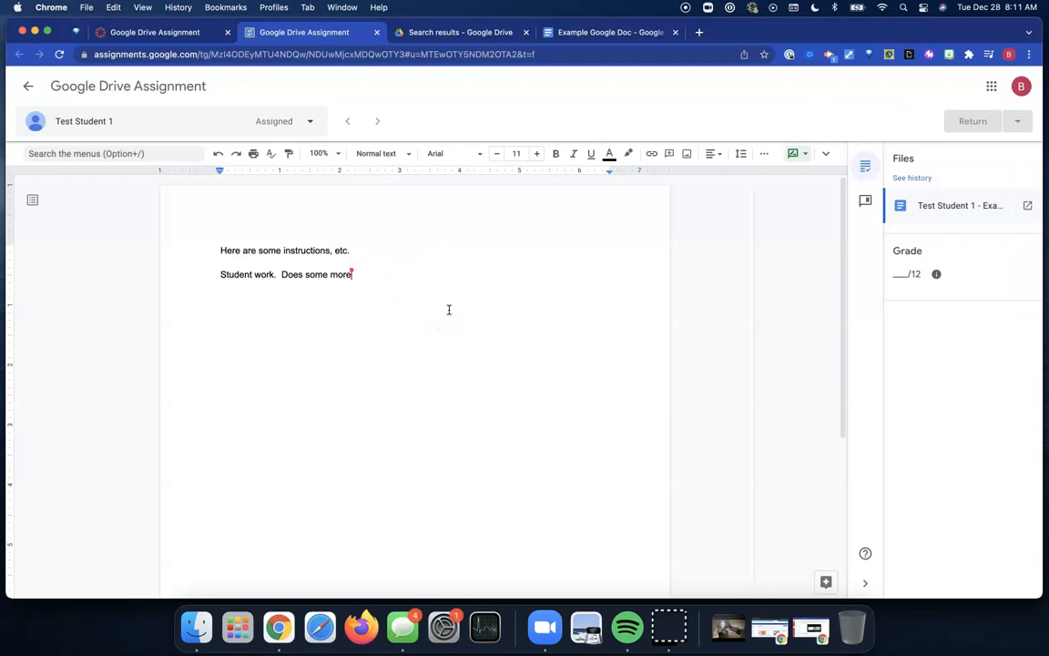
- Check the sharing permissions of the unsubmitted document from the student's account, dismissing the sharing restrictions tip
key("super+grave")
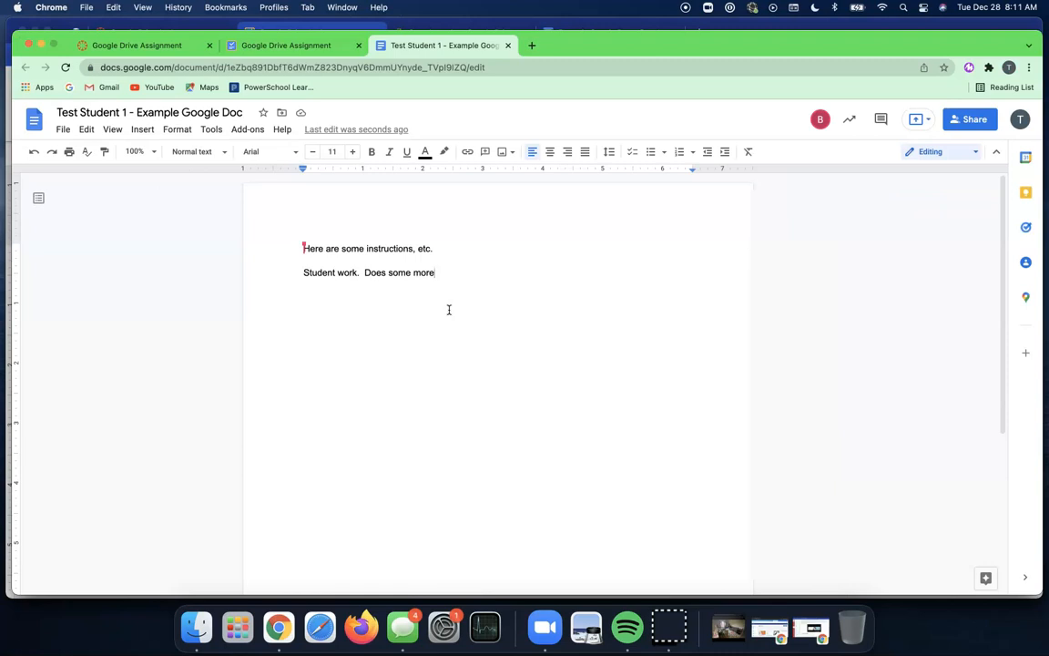
left_click(970, 119)
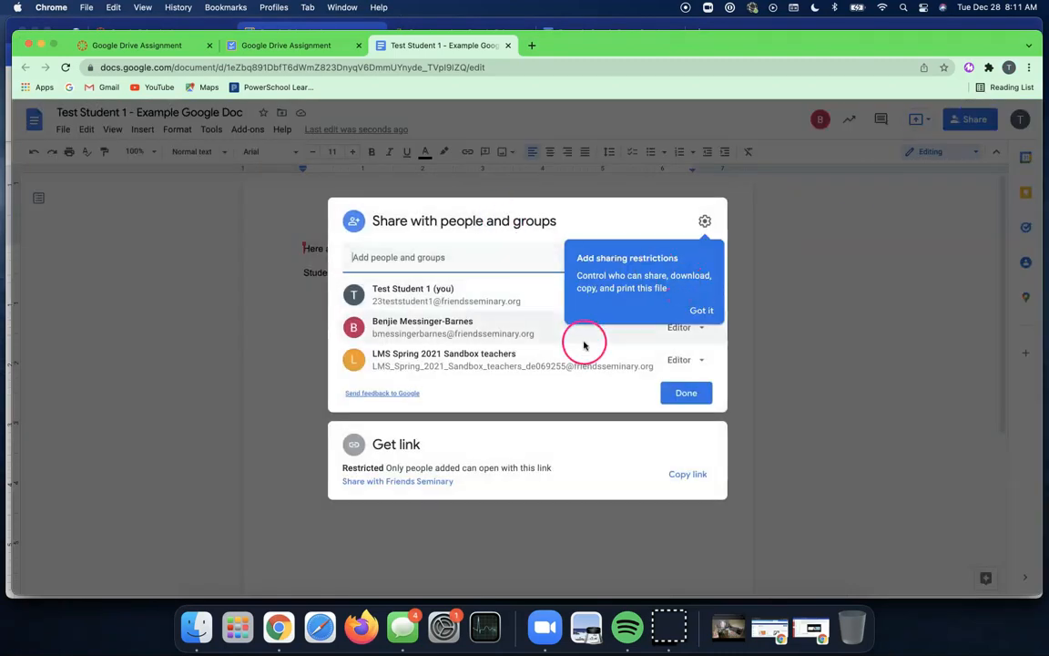
left_click(674, 219)
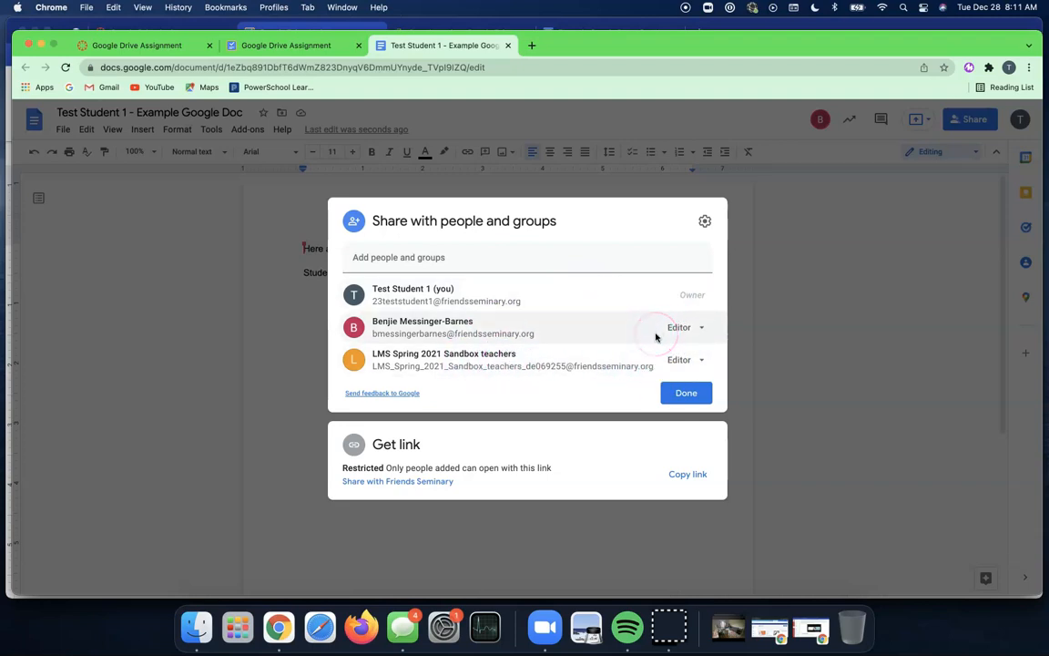
- Switch to the teacher's view of the document and check the available editing, suggesting and viewing modes
key("super+grave")
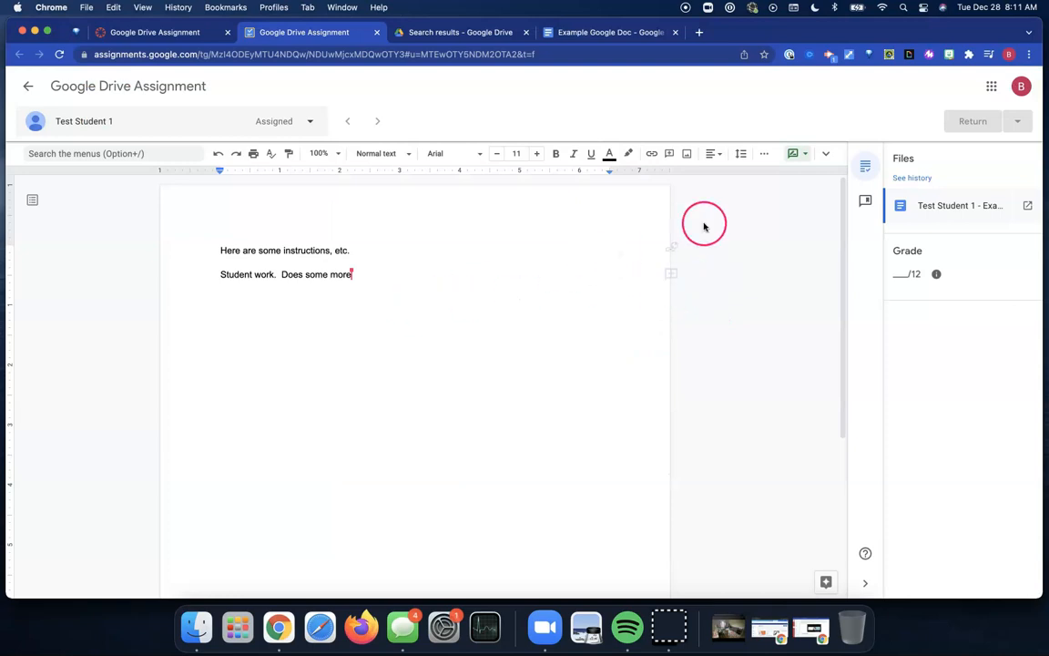
left_click(802, 155)
left_click(789, 209)
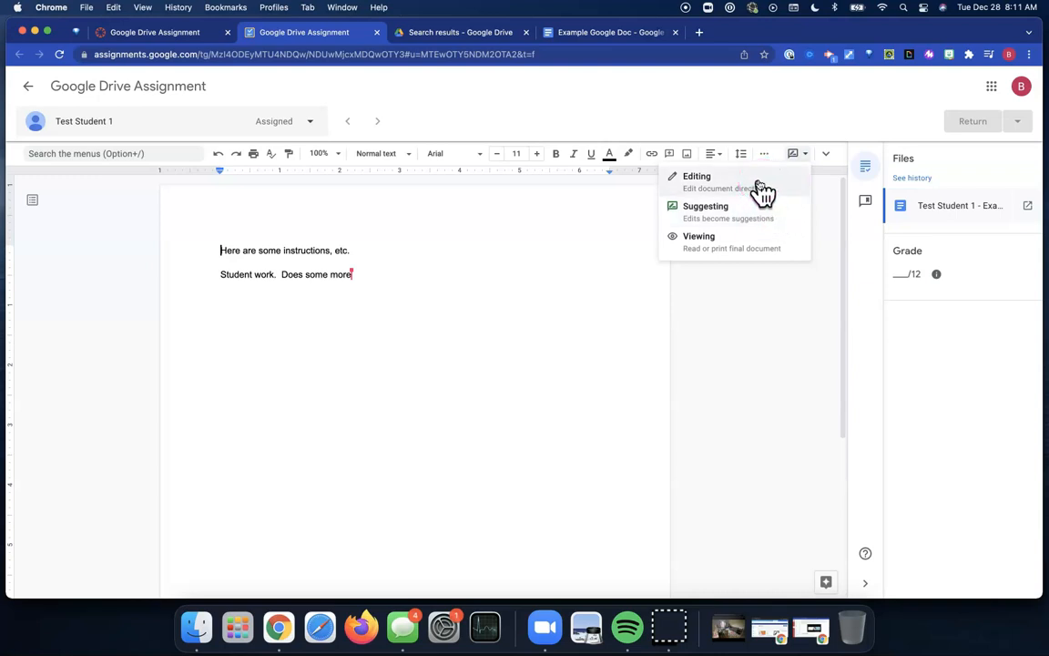
left_click(770, 320)
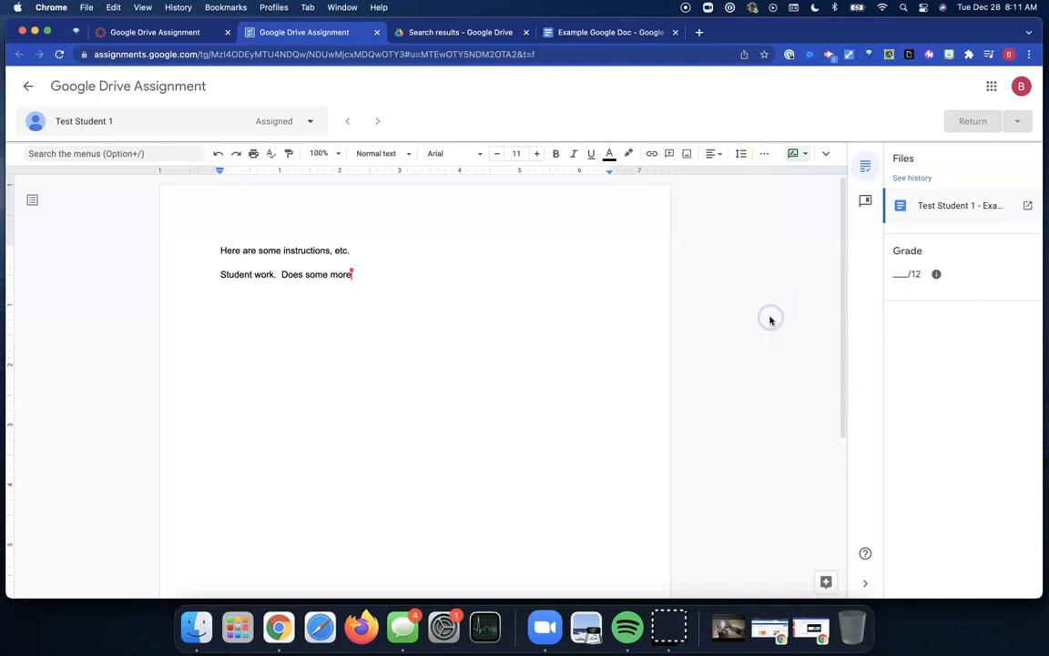
- Close the student's sharing dialog and document, and submit the Google Drive Assignment as the student
key("super+grave")
left_click(696, 392)
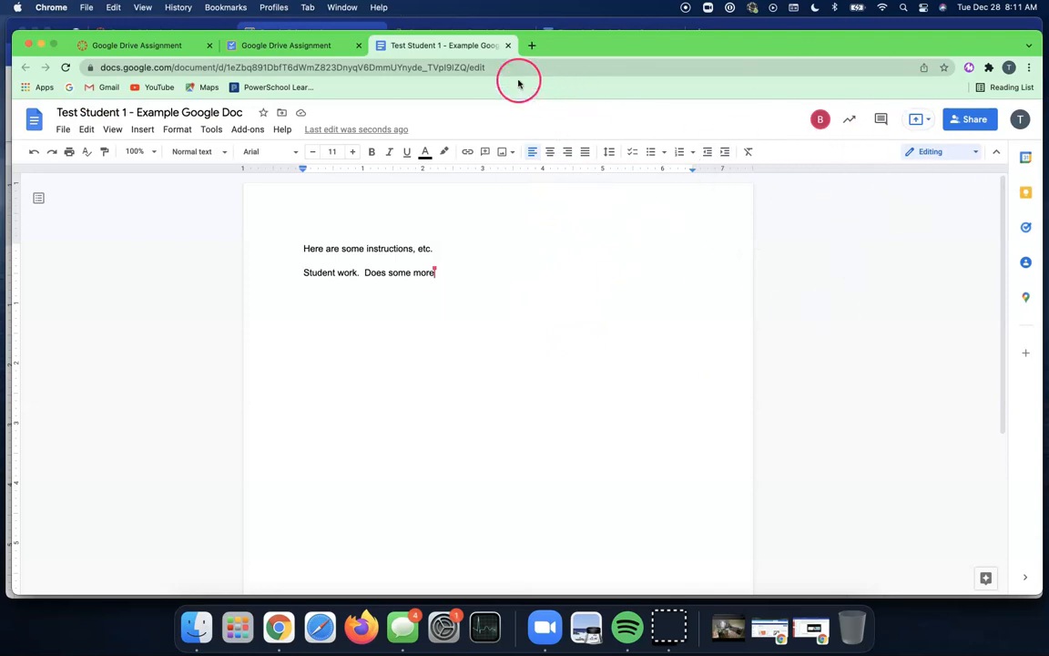
left_click(509, 45)
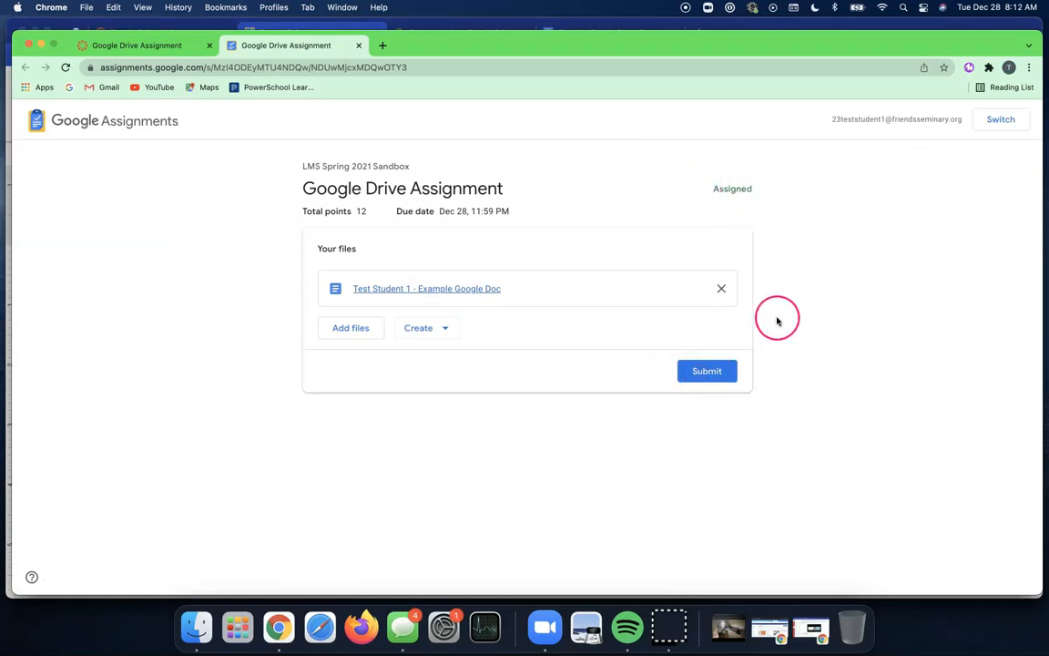
left_click(721, 374)
left_click(627, 410)
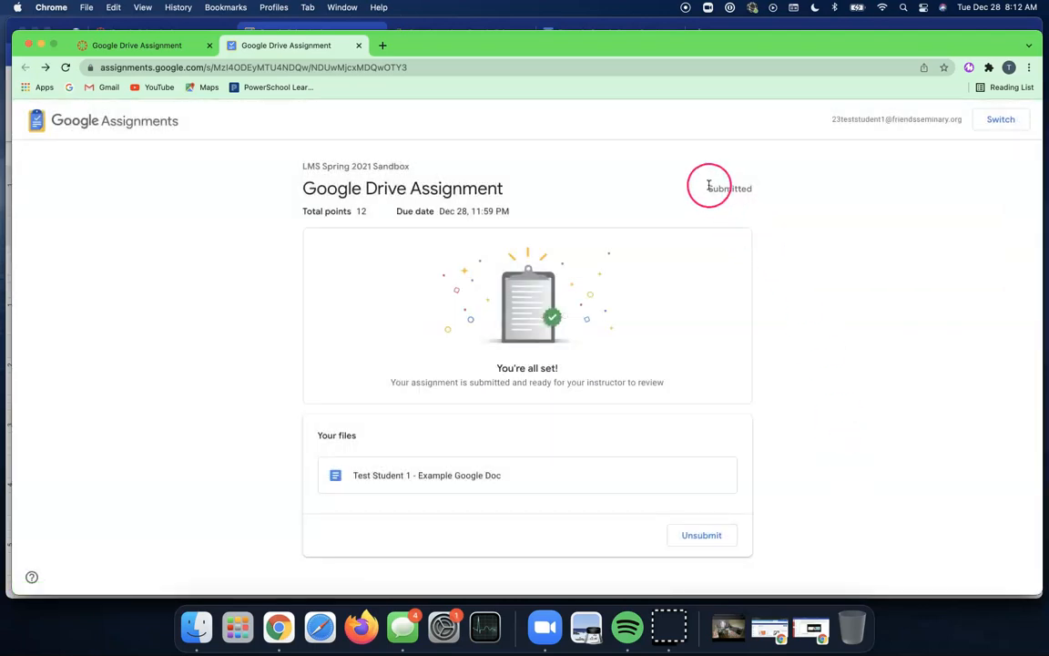
- Switch to the teacher's browser window, close the student's document and refresh the Canvas assignment page
key("super+grave")
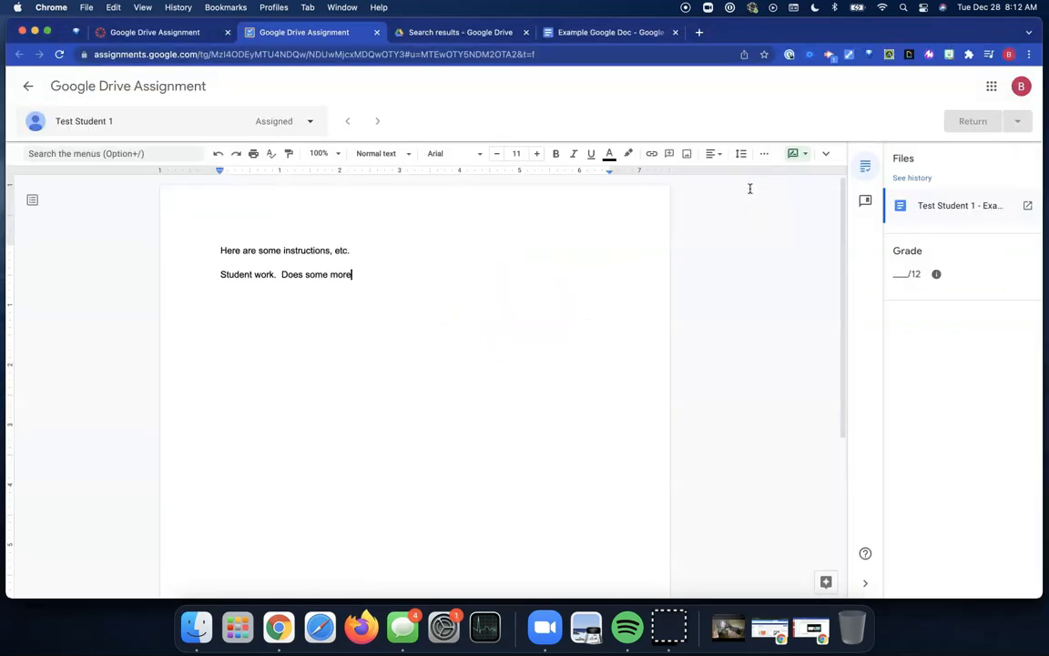
left_click(377, 32)
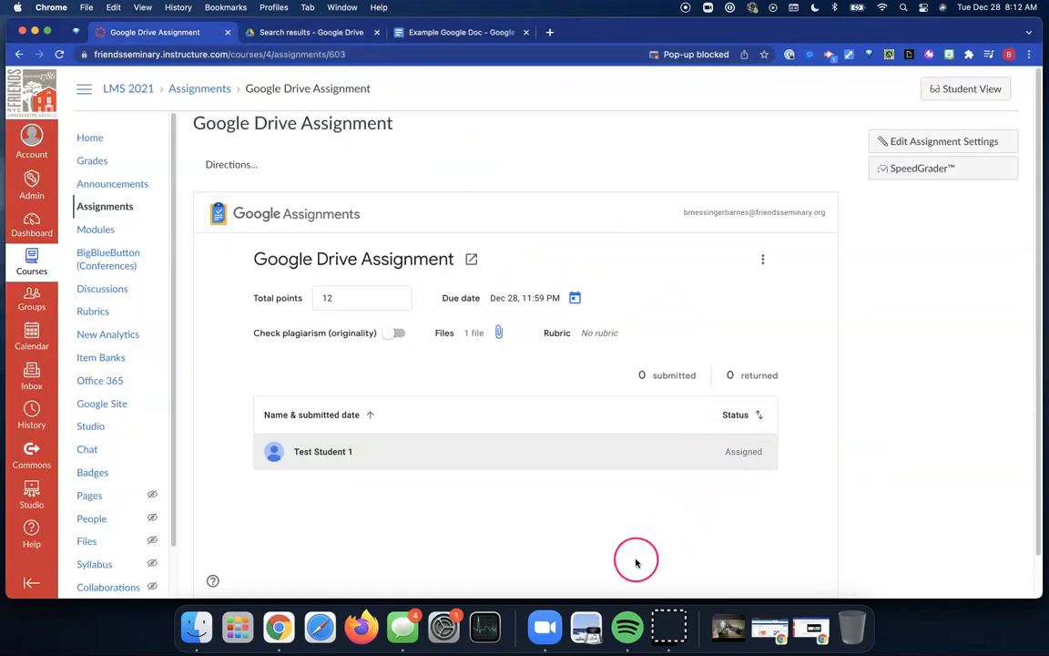
key("super+r")
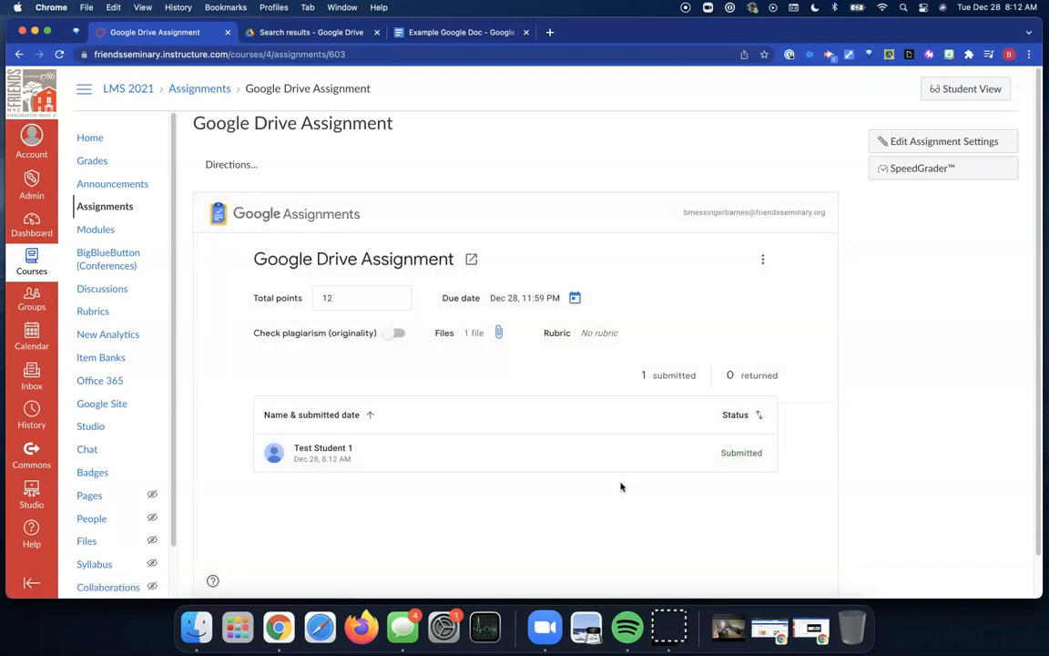
- Look at the student's submission in SpeedGrader and return to the Google Drive Assignment page in Canvas
left_click(742, 457)
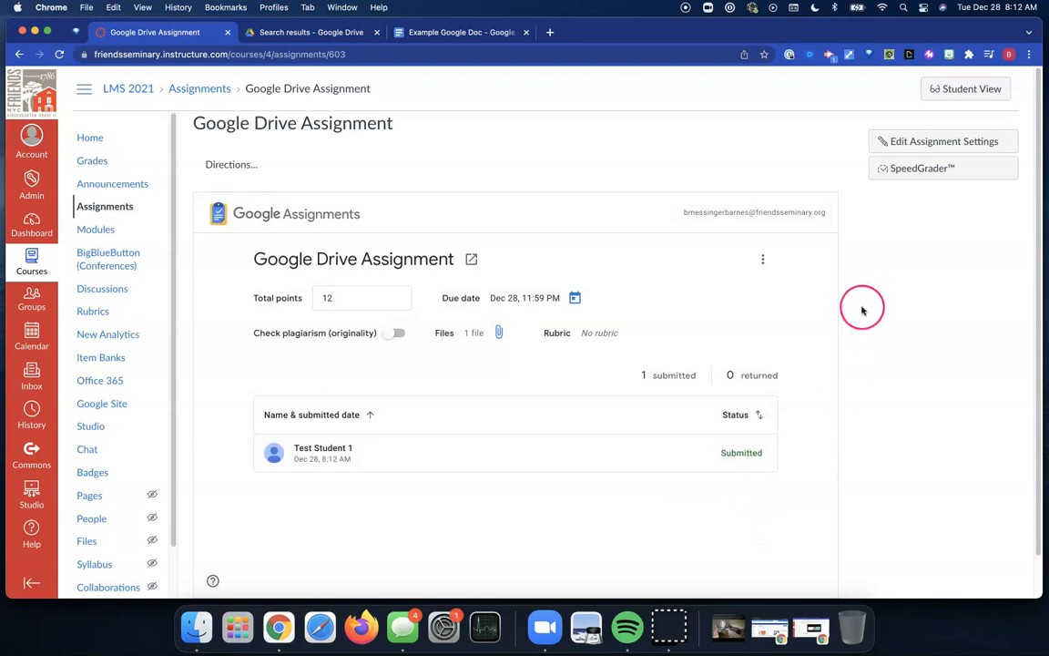
left_click(936, 176)
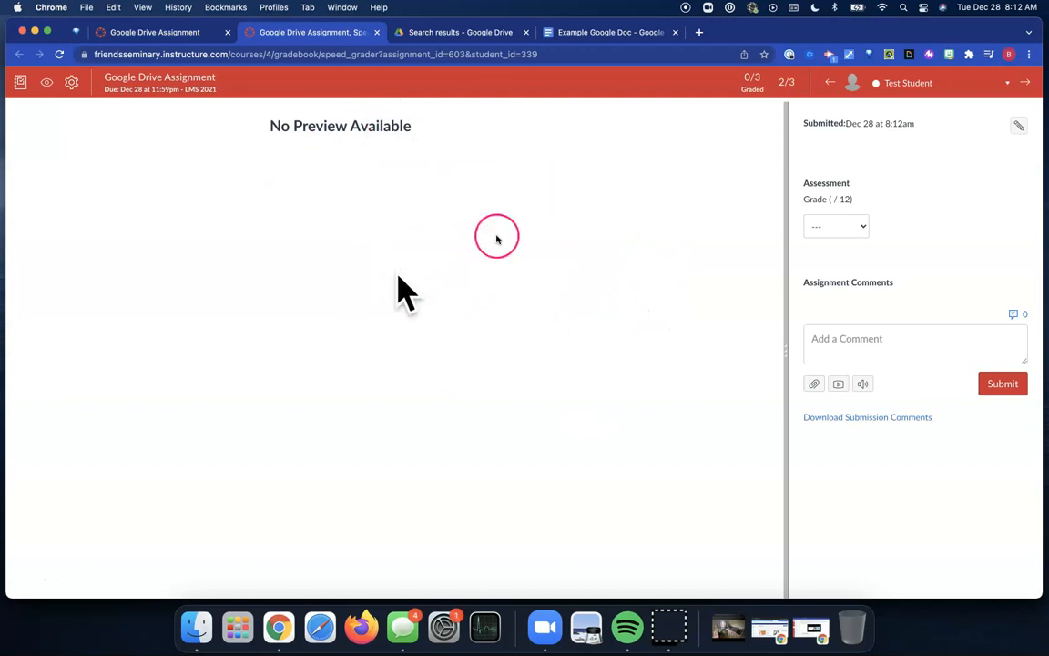
left_click(204, 81)
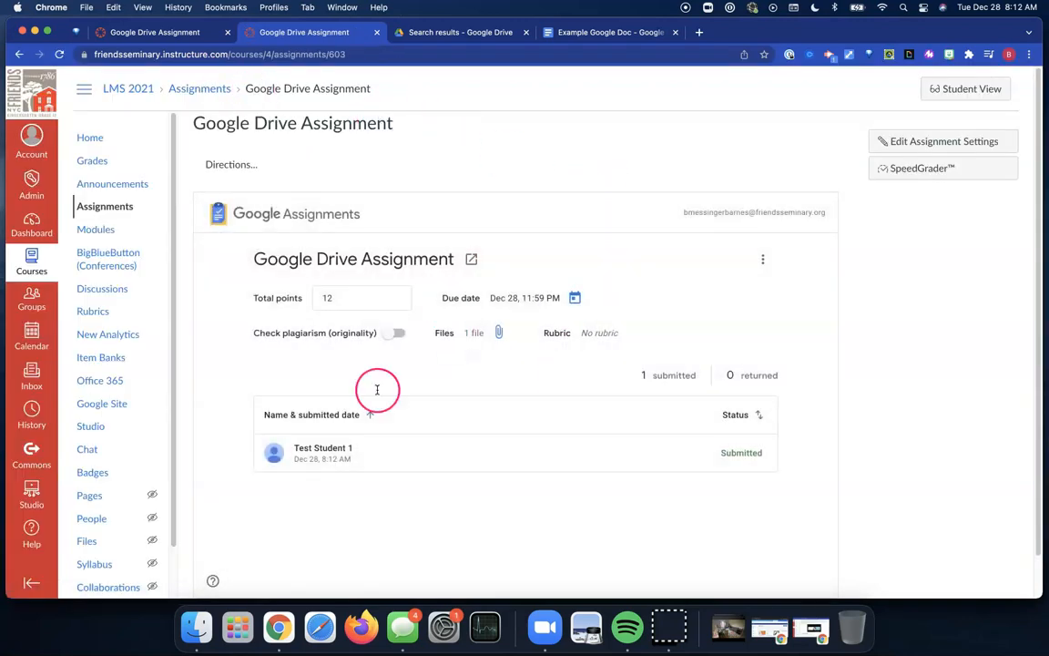
- Open the student's submitted document in the Google Assignments grading view
left_click(352, 454)
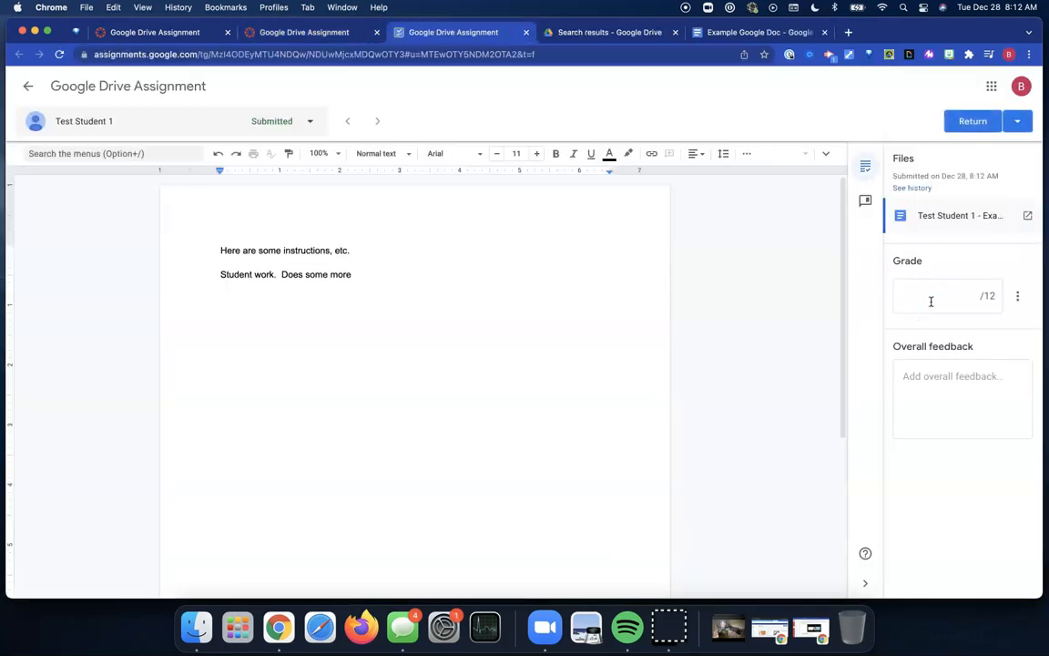
left_click(729, 286)
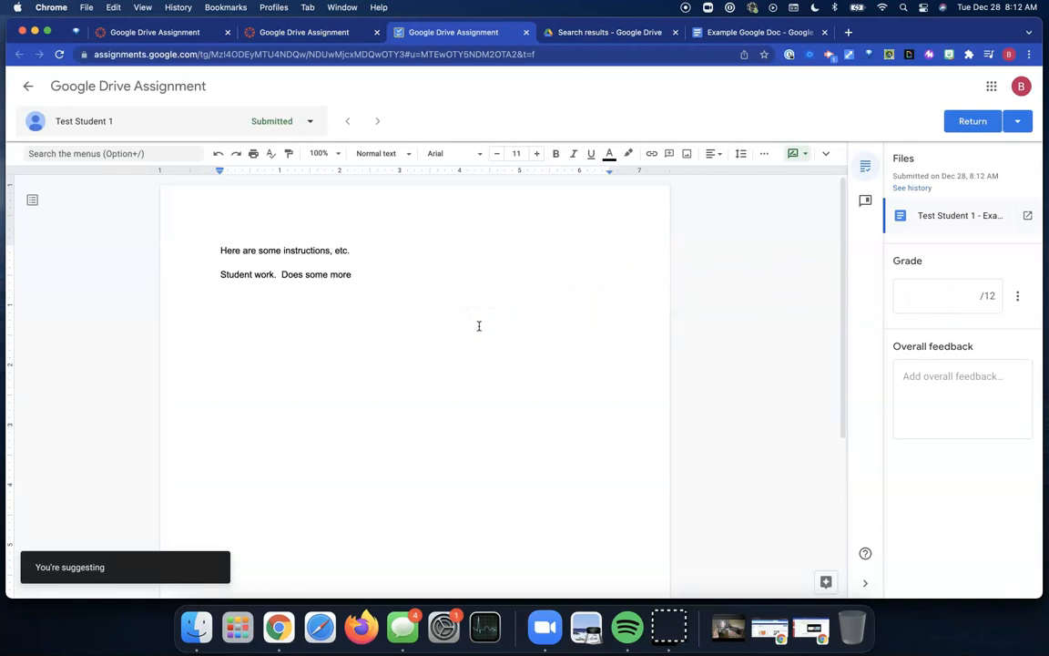
left_click(475, 274)
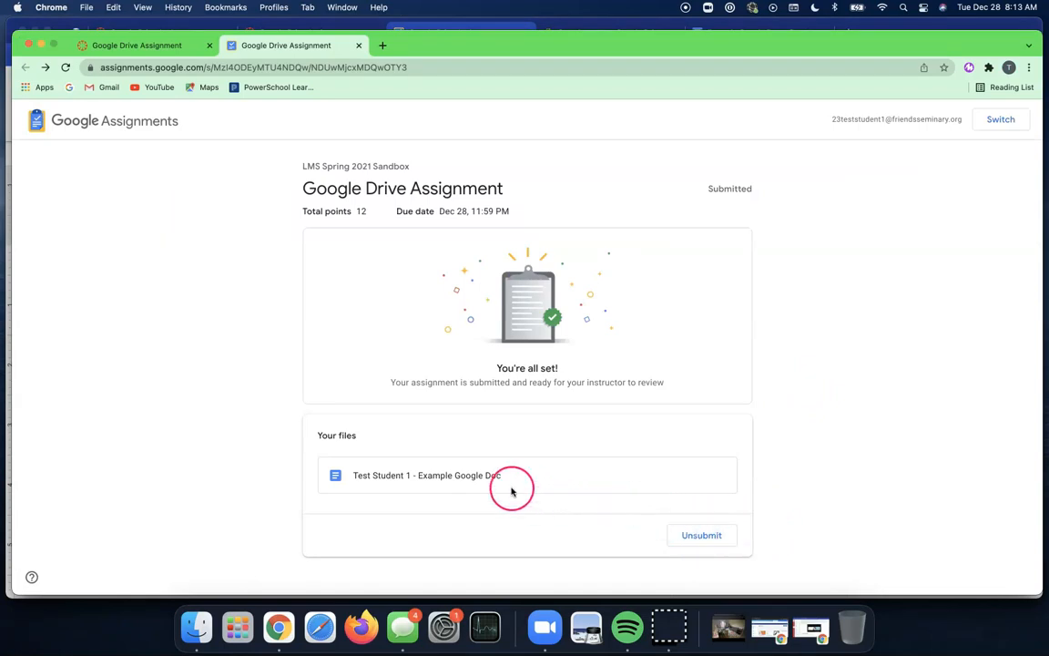
- Open the submitted document from the student's account and check the student's sharing options
left_click(466, 487)
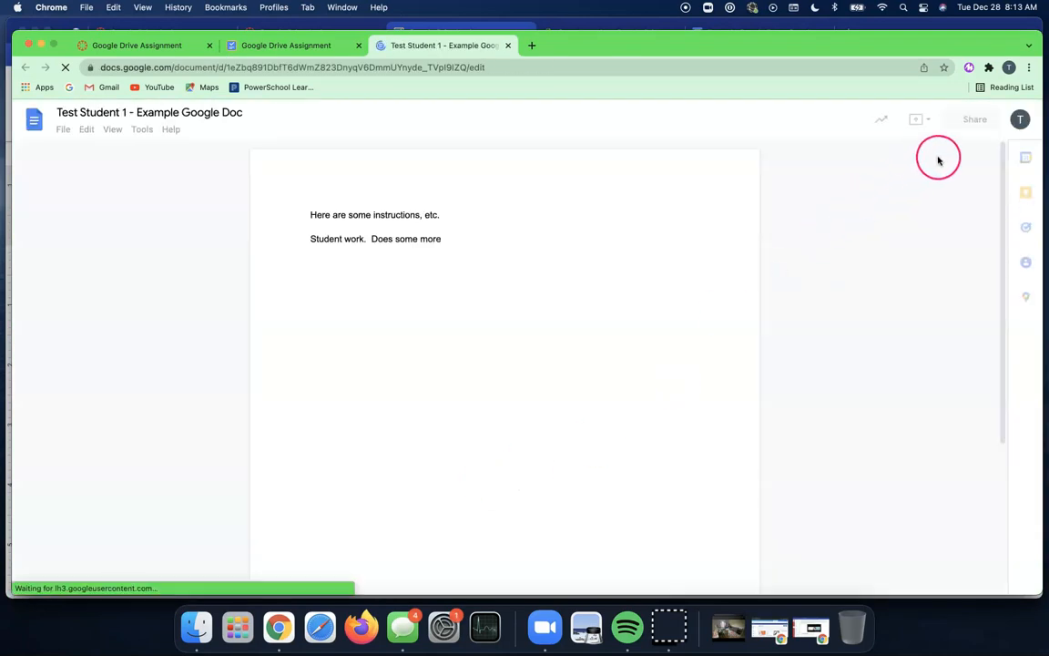
left_click(971, 126)
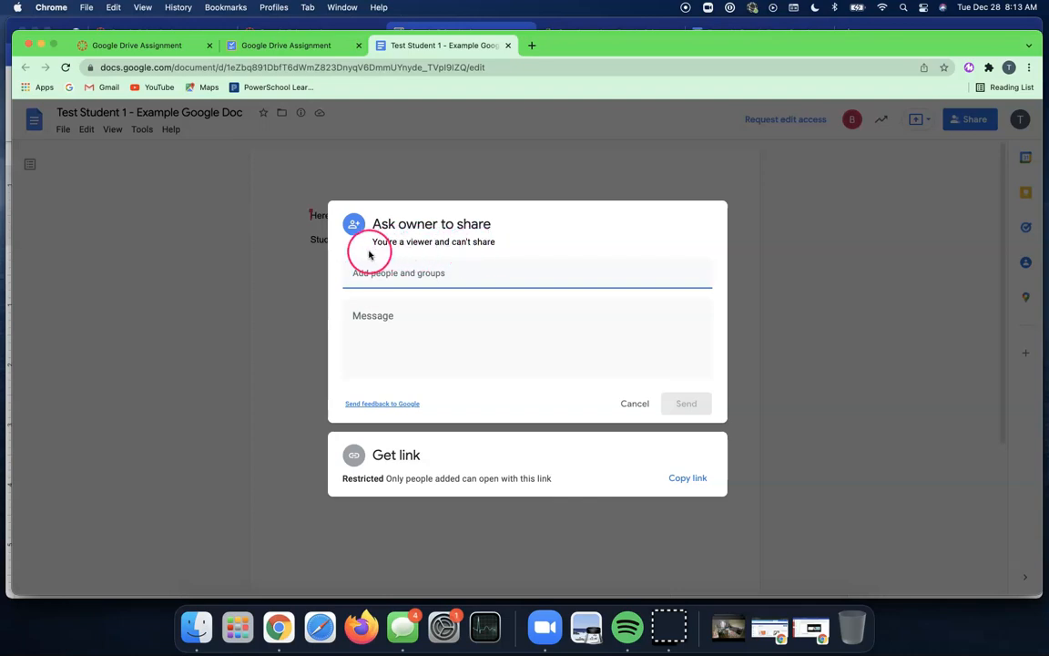
- Open the submitted document in Google Docs from the teacher's grading view and check its sharing permissions
key("super+grave")
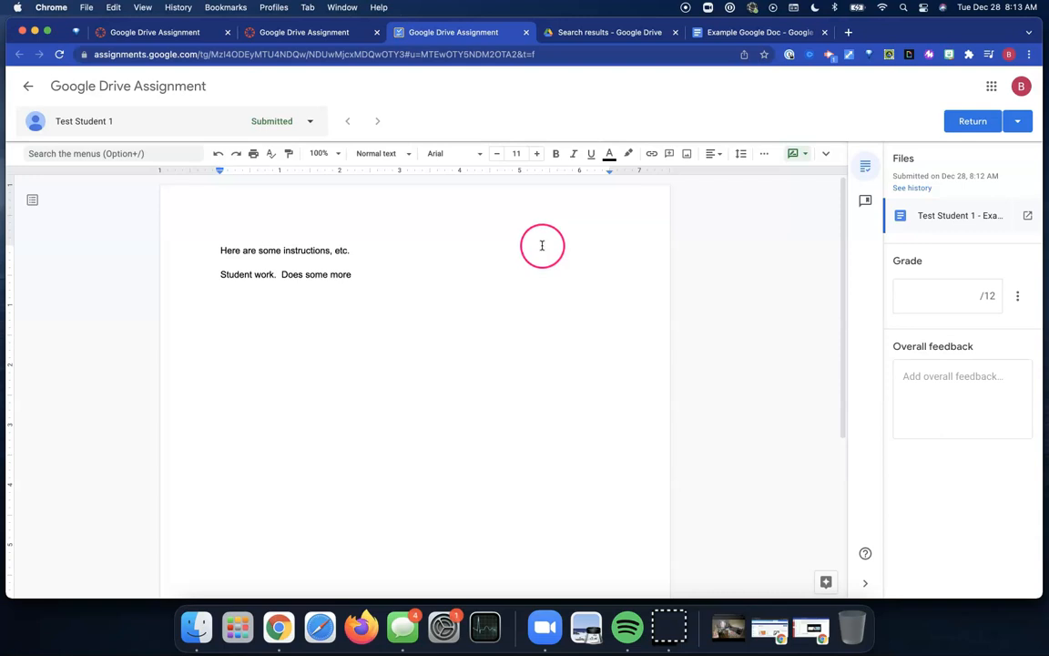
left_click(954, 217)
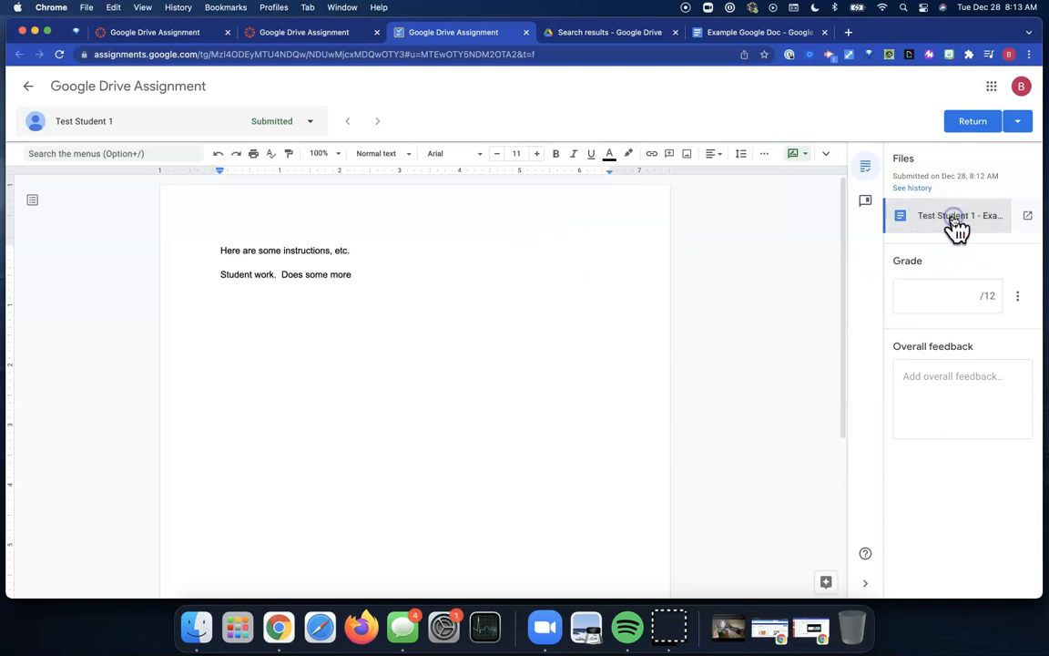
left_click(1029, 216)
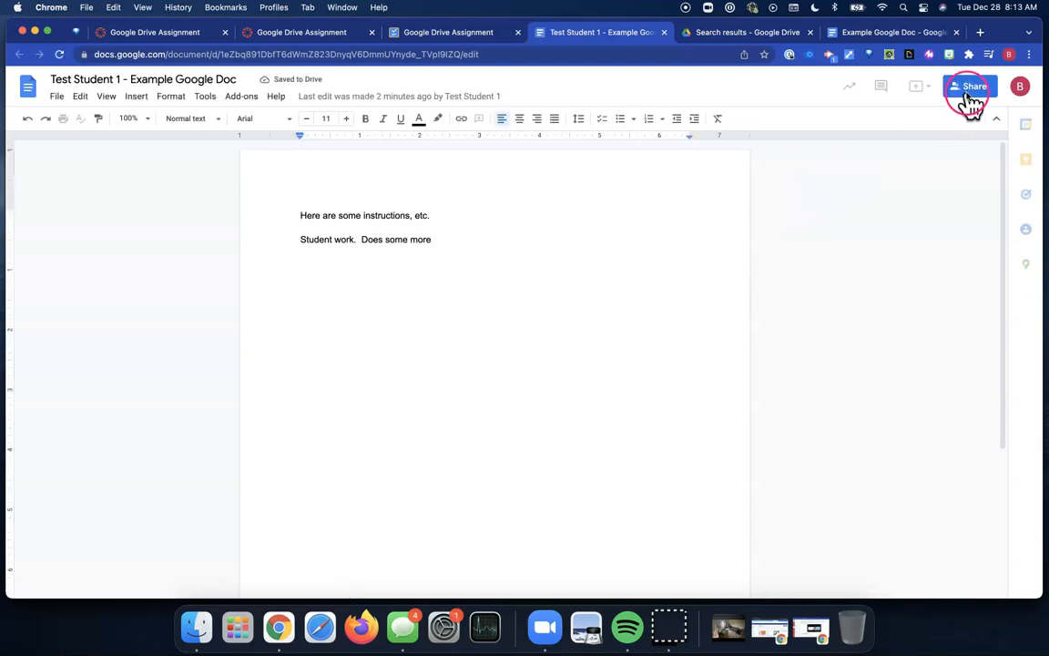
left_click(971, 91)
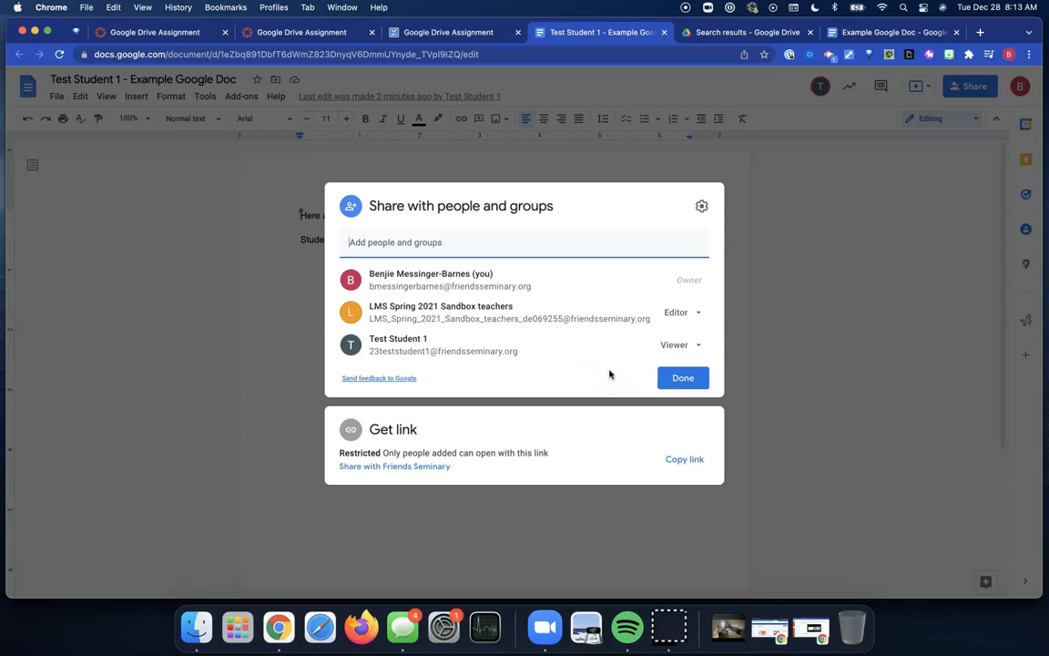
- Return to the student's window, close the sharing request and document, and unsubmit the assignment
key("super+grave")
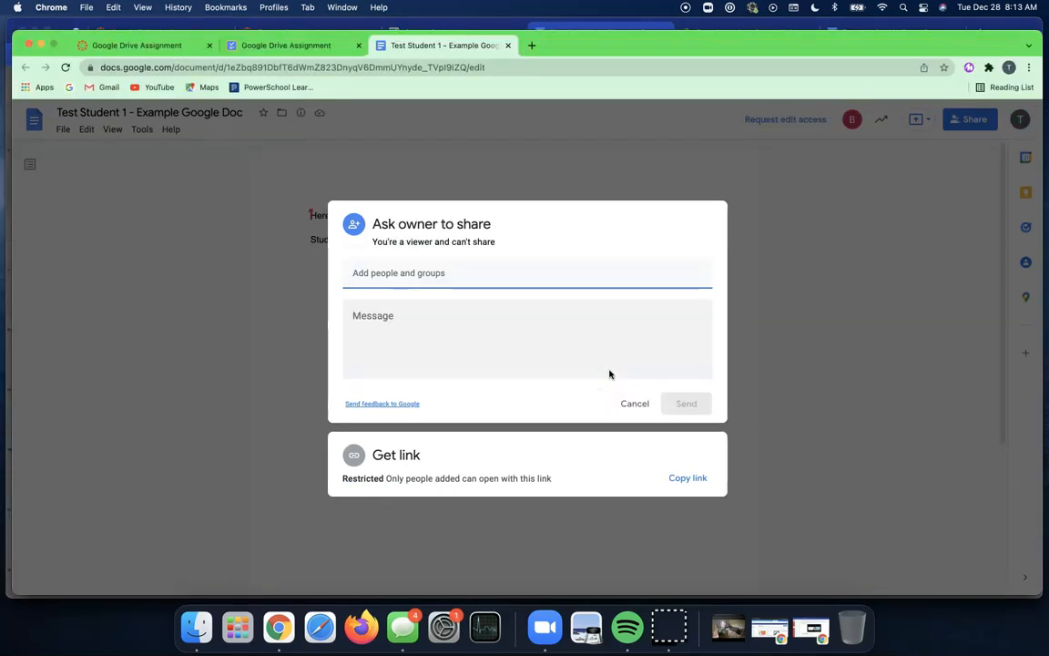
left_click(635, 407)
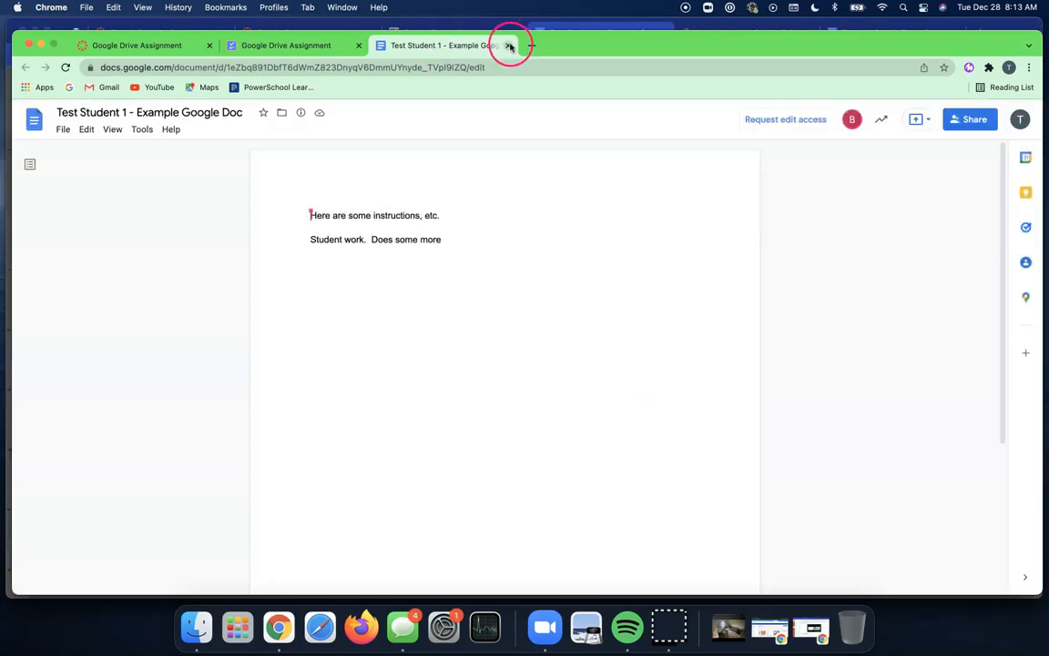
left_click(509, 45)
left_click(691, 535)
left_click(623, 375)
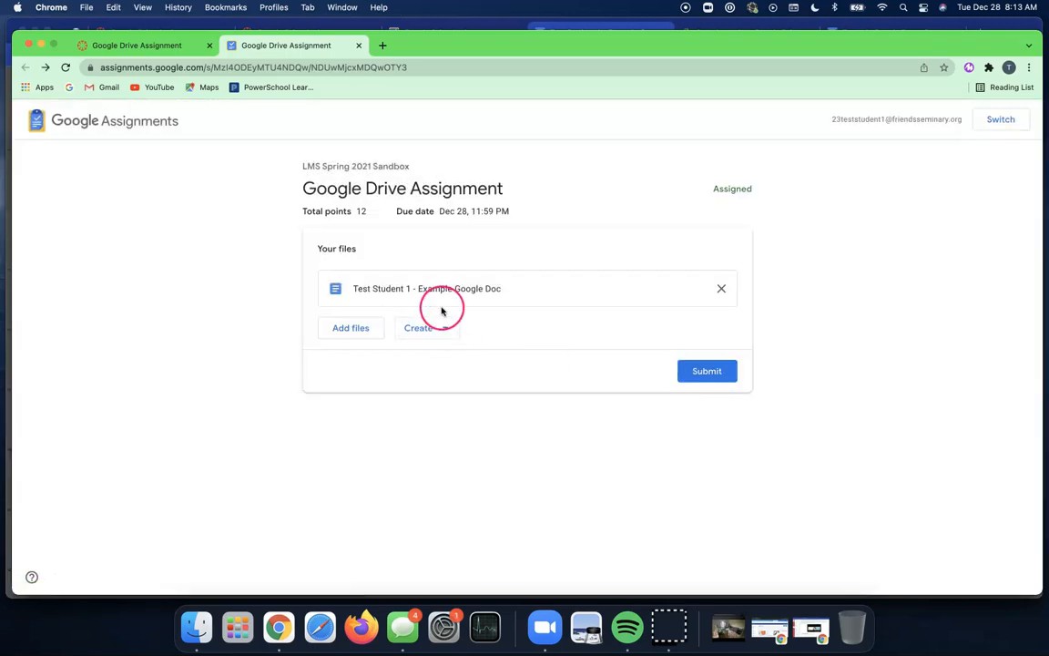
- Open the student's Example Google Doc copy, extend the student work line with "More work.", close the document and submit the assignment
left_click(452, 293)
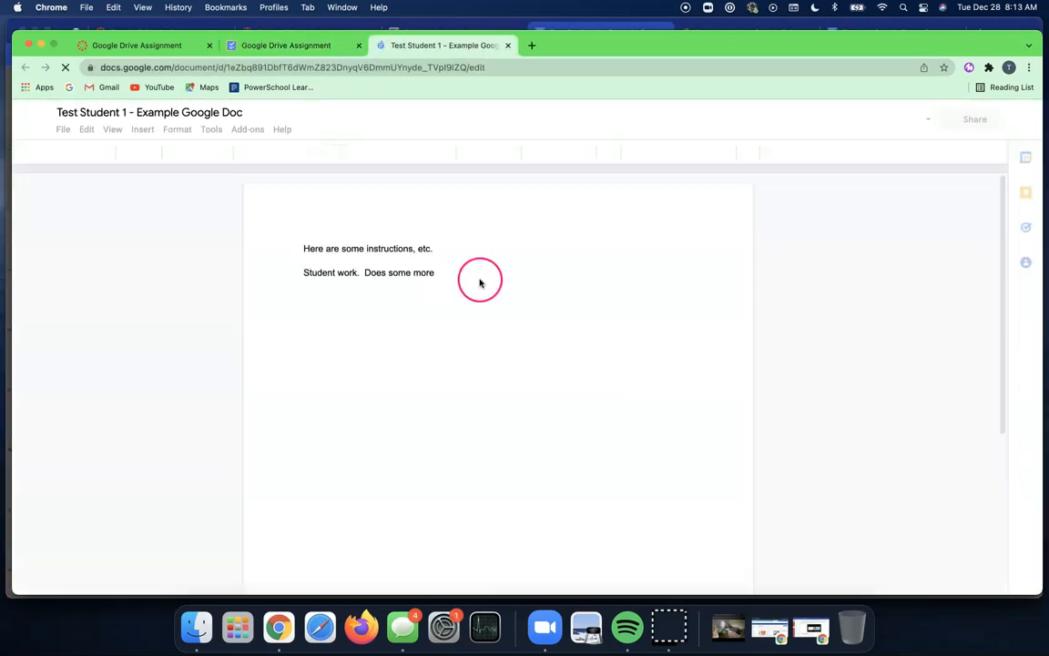
double_click(471, 273)
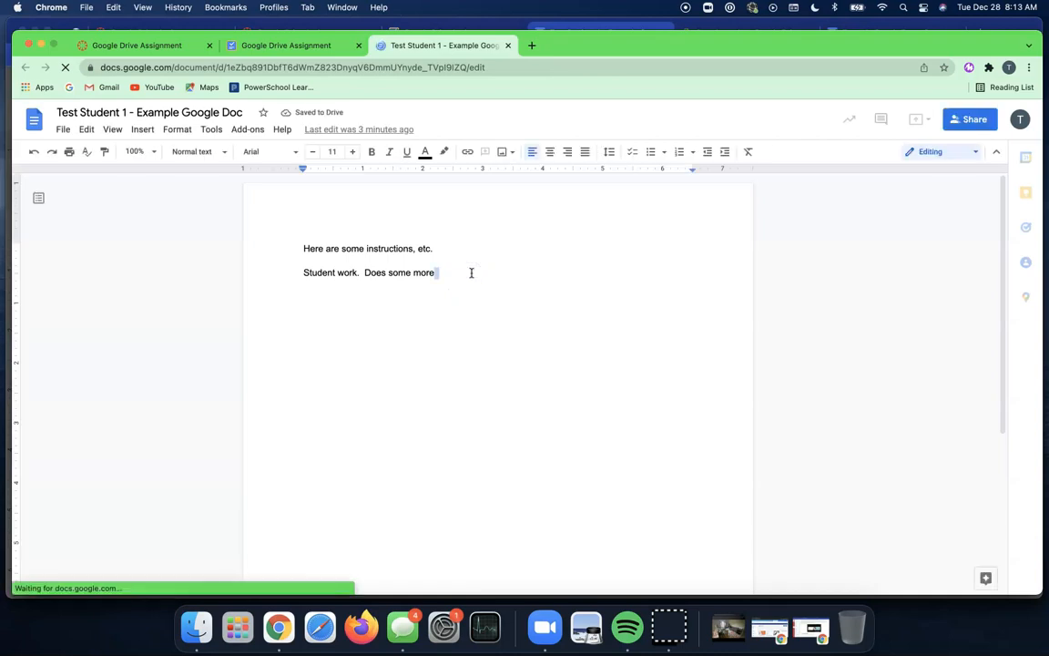
type(".  More work.")
left_click(508, 45)
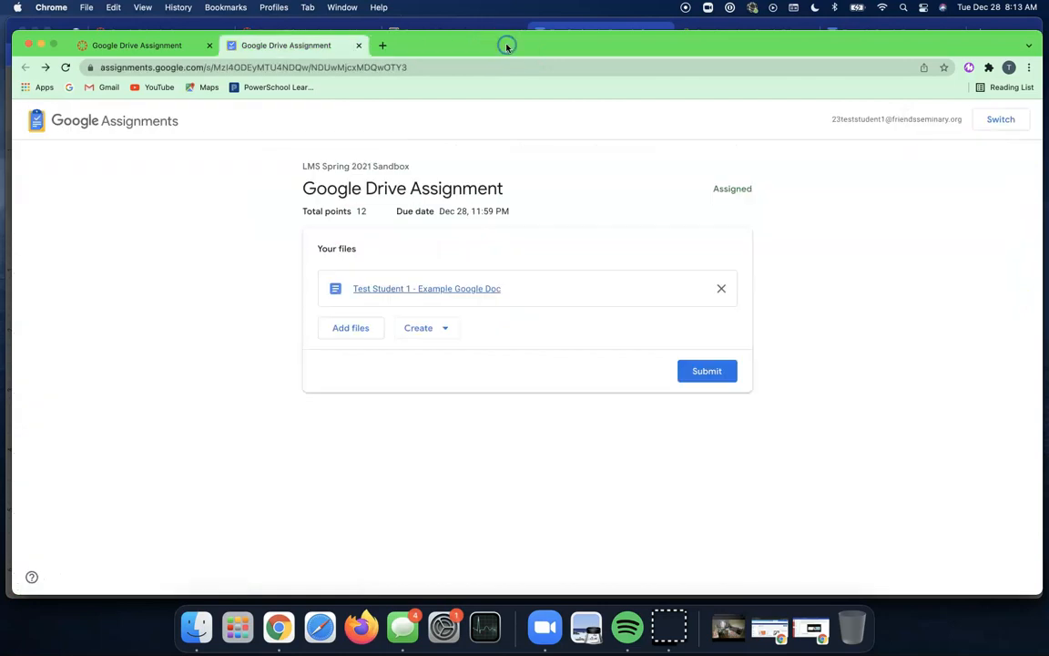
left_click(707, 370)
left_click(611, 410)
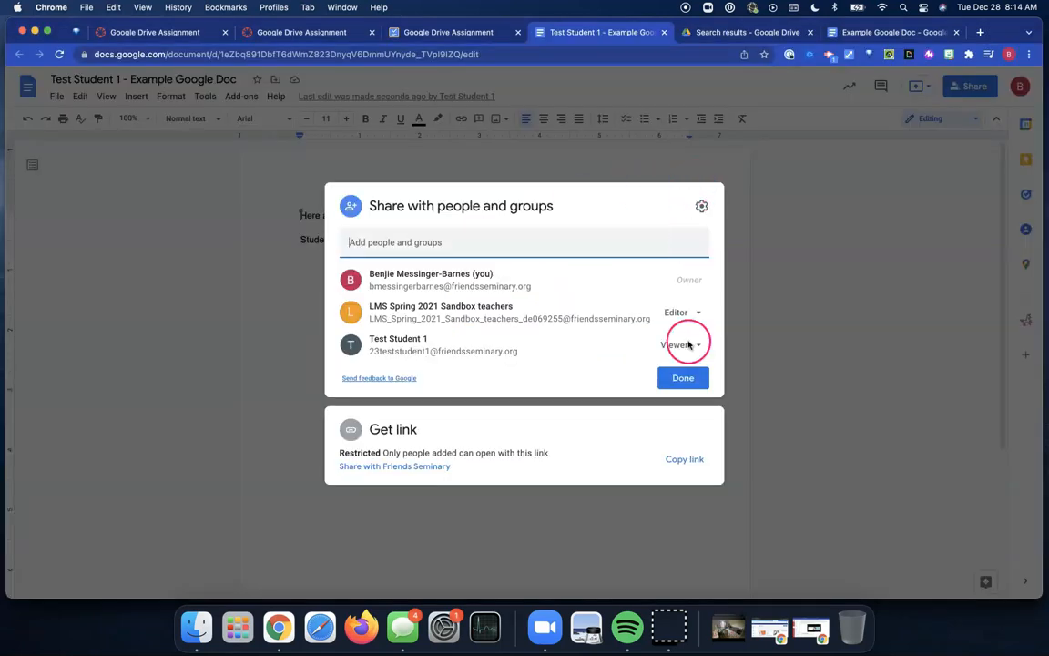
- Close the document's sharing settings and the document, then grade the submission 11 out of 12 with the overall feedback "Nice work."
left_click(689, 380)
left_click(665, 35)
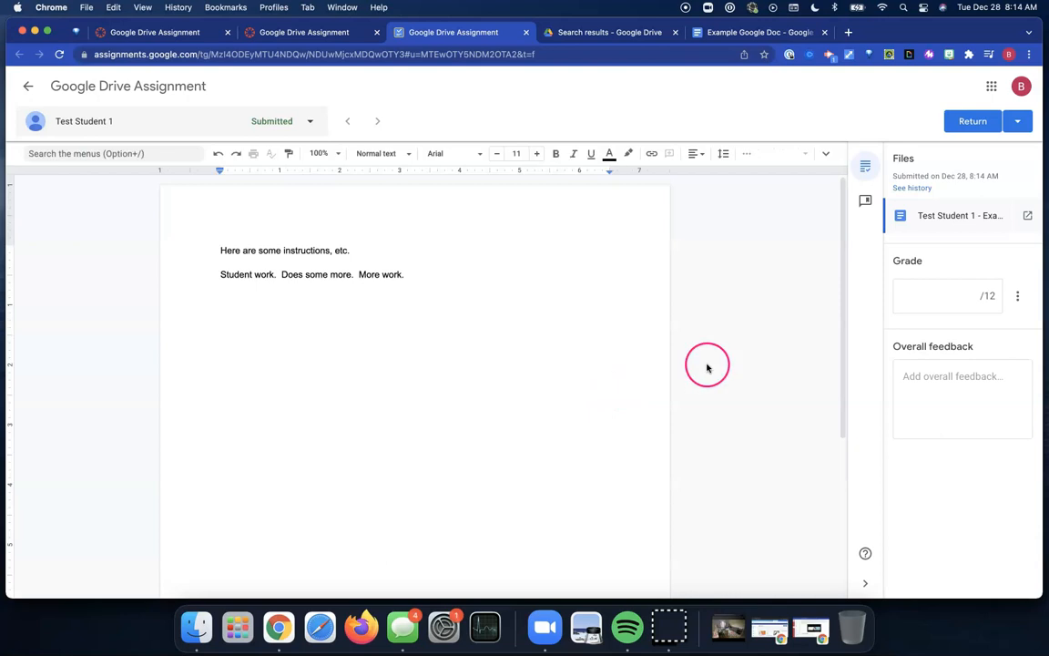
left_click(947, 296)
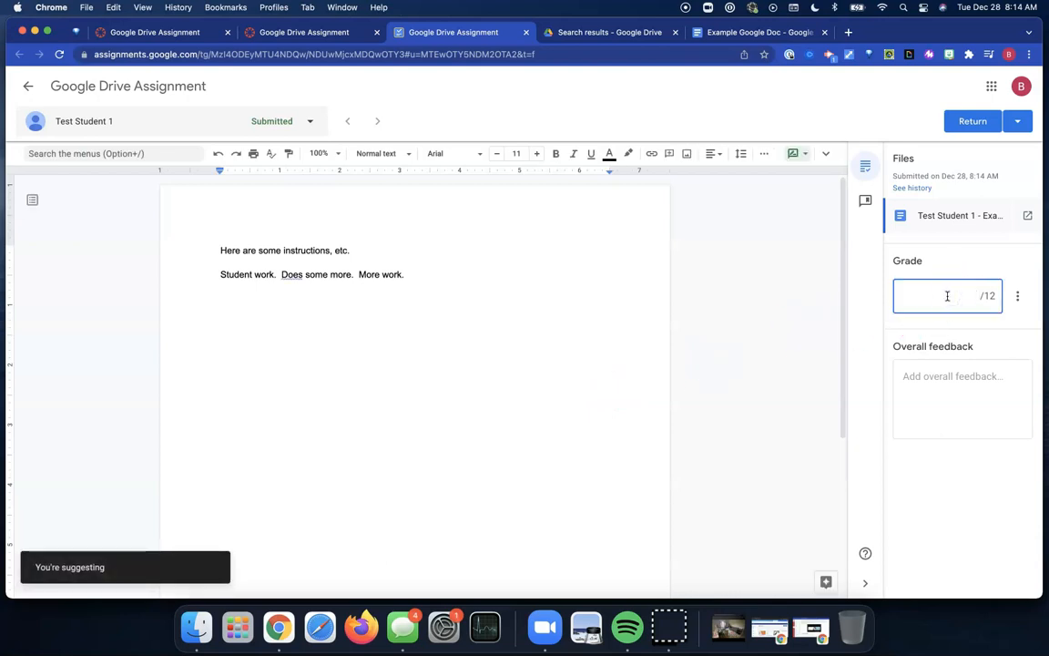
left_click(973, 414)
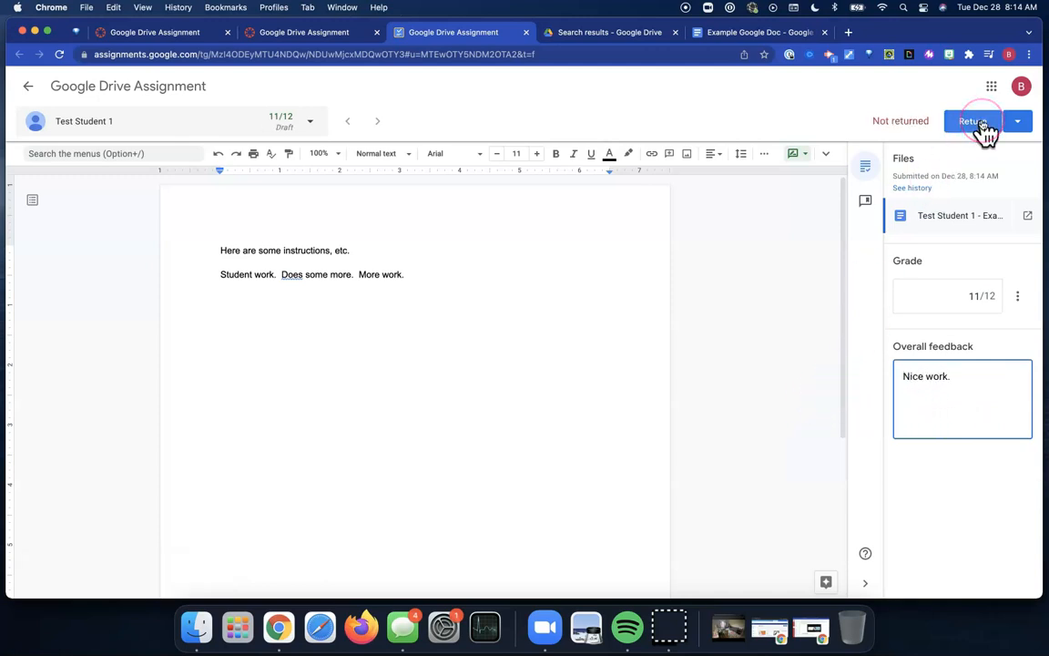
- Check the student's submission history, close it and review the grade and overall feedback fields
left_click(919, 189)
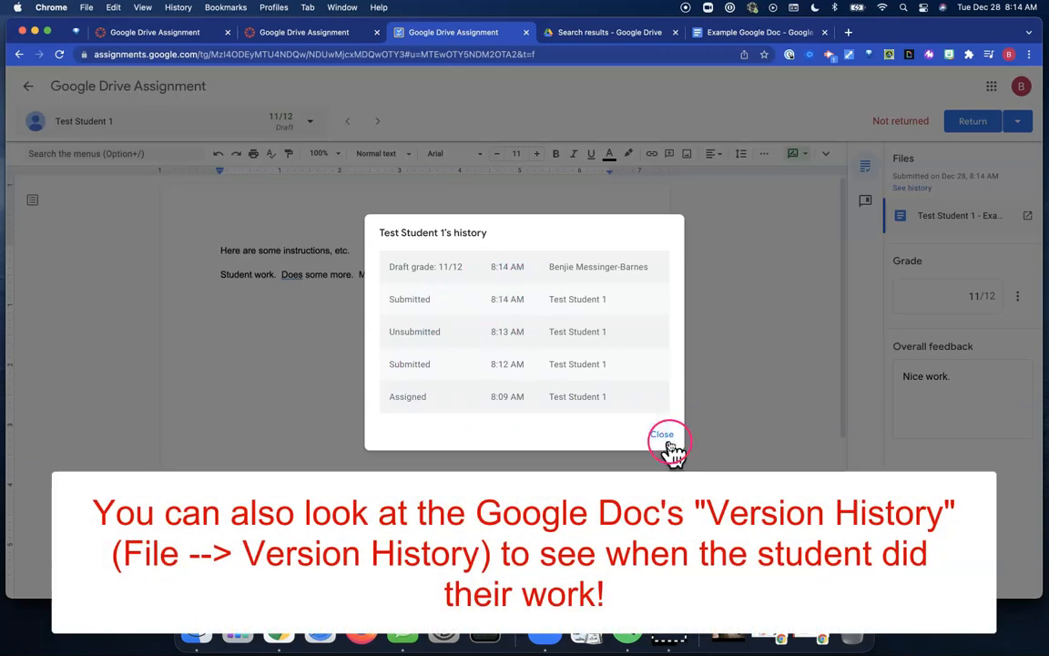
left_click(666, 438)
left_click(924, 308)
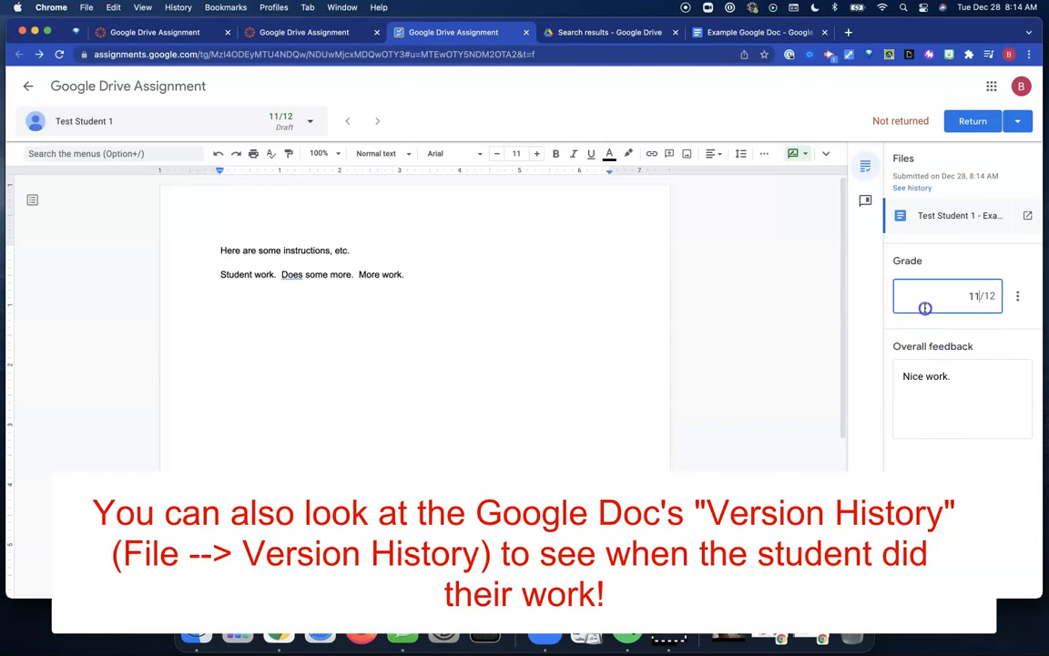
left_click(962, 386)
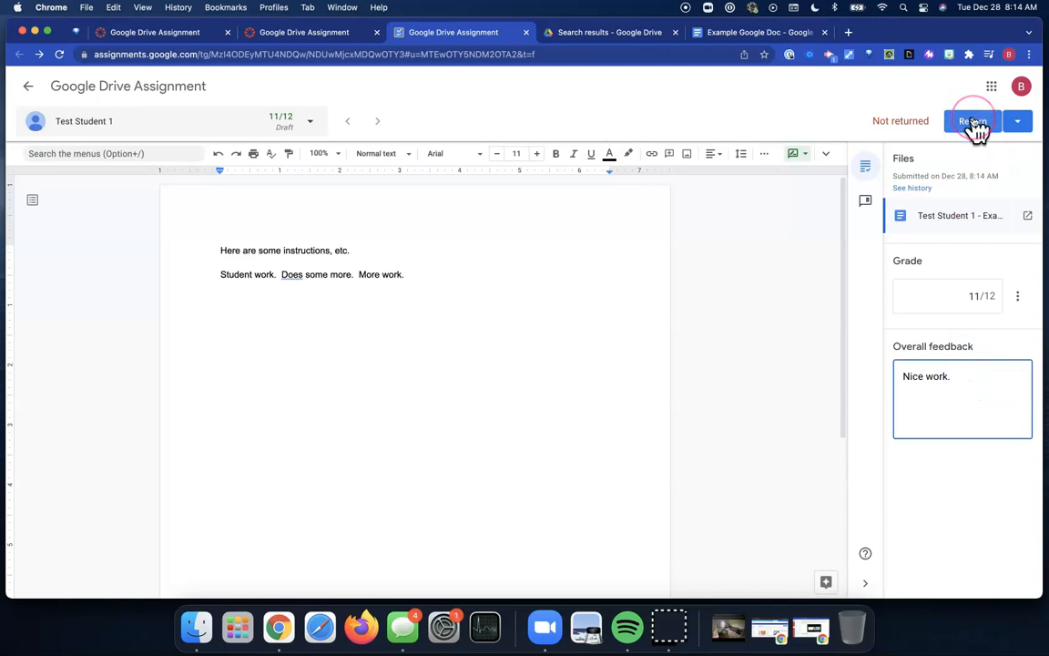
- Check the options for returning one or multiple submissions and the list for switching between students
left_click(1019, 123)
left_click(991, 169)
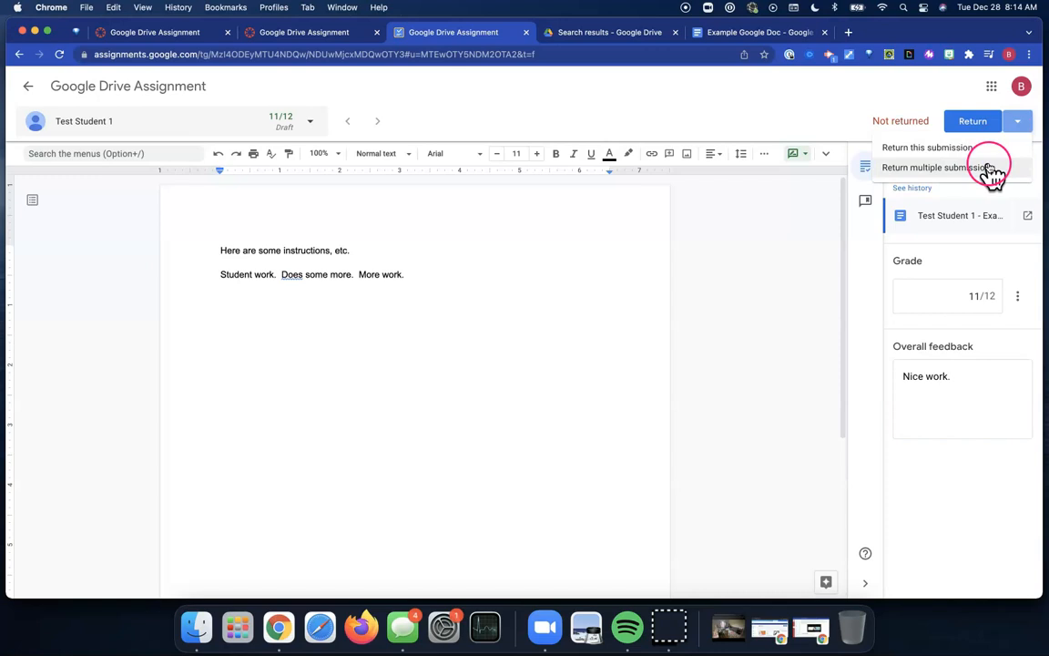
left_click(753, 273)
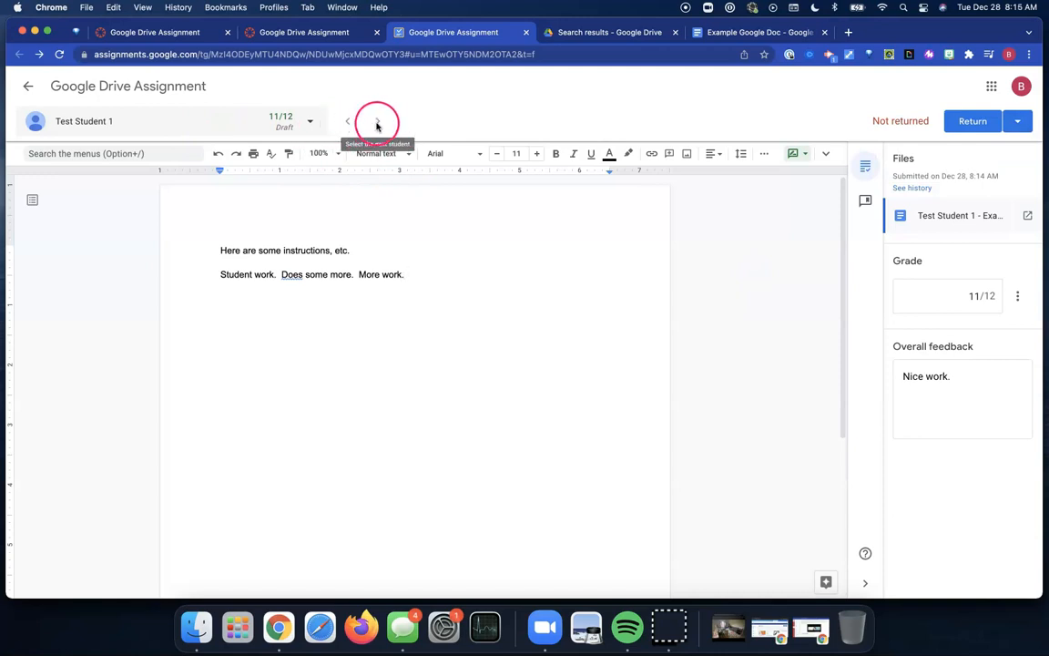
left_click(315, 126)
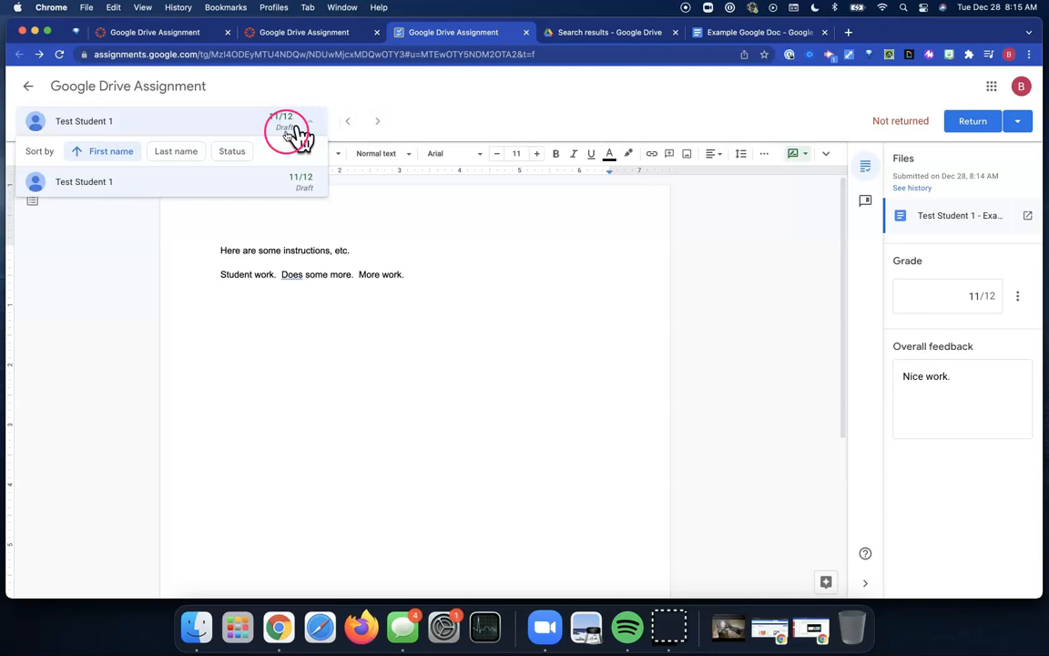
left_click(235, 182)
left_click(419, 244)
left_click(420, 245)
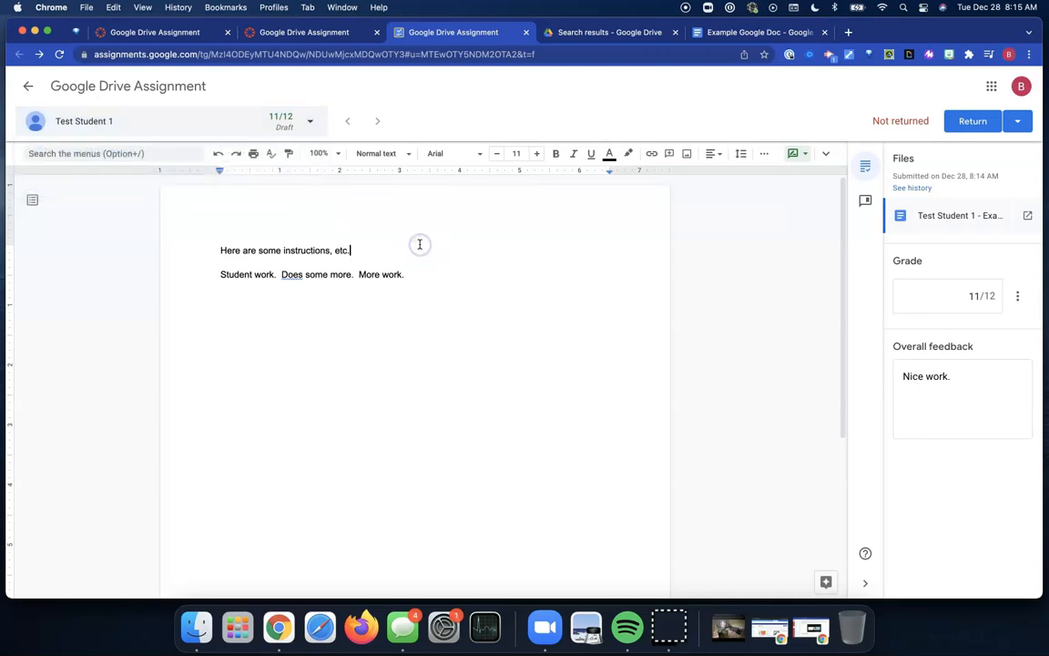
- Return the graded submission to the student and confirm the return
left_click(973, 127)
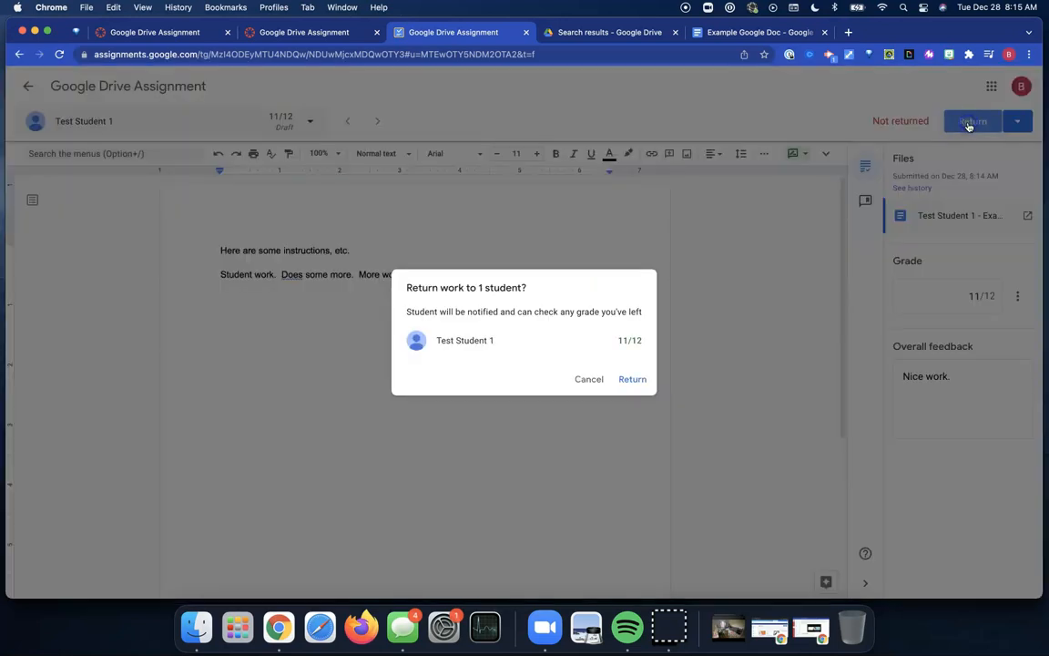
left_click(621, 379)
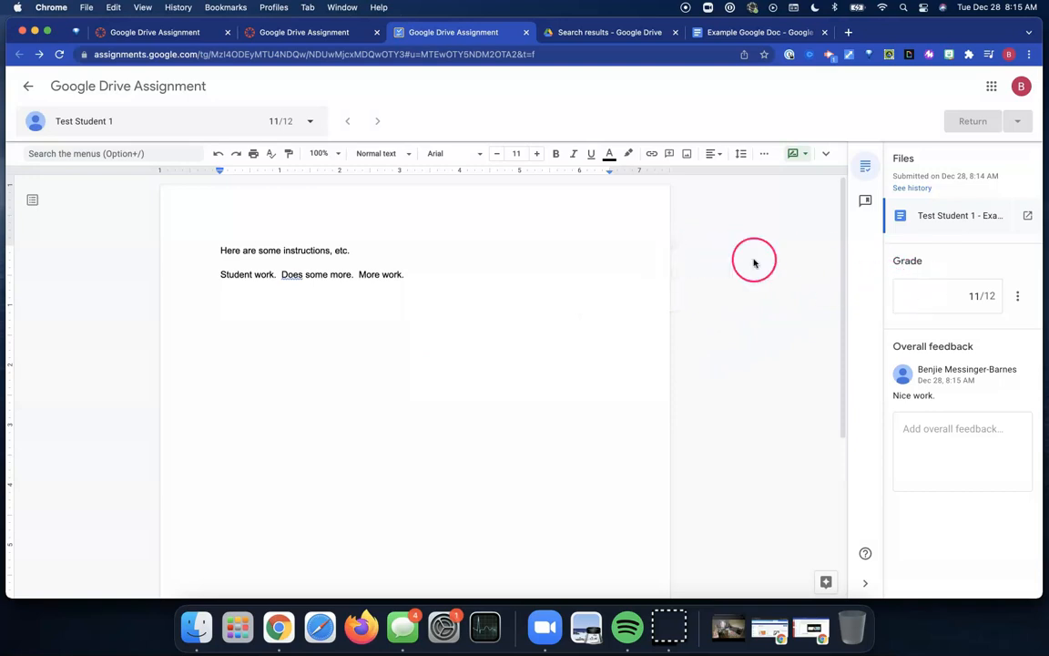
- Open SpeedGrader from the Canvas assignment page, select the student who submitted, and check the transferred grade and the comment area
left_click(305, 31)
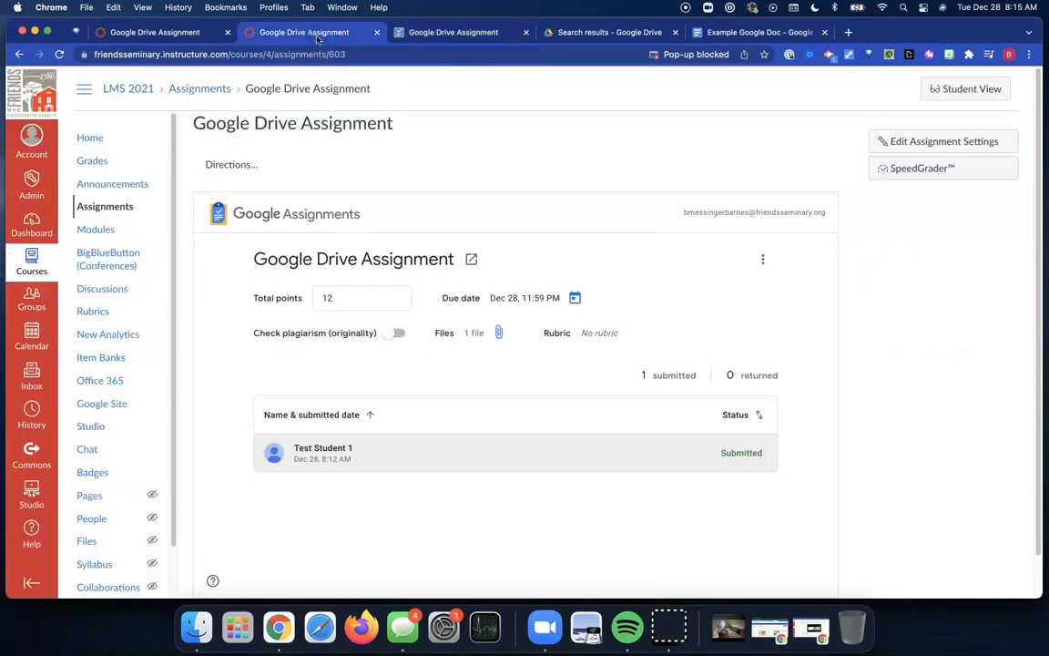
left_click(920, 169)
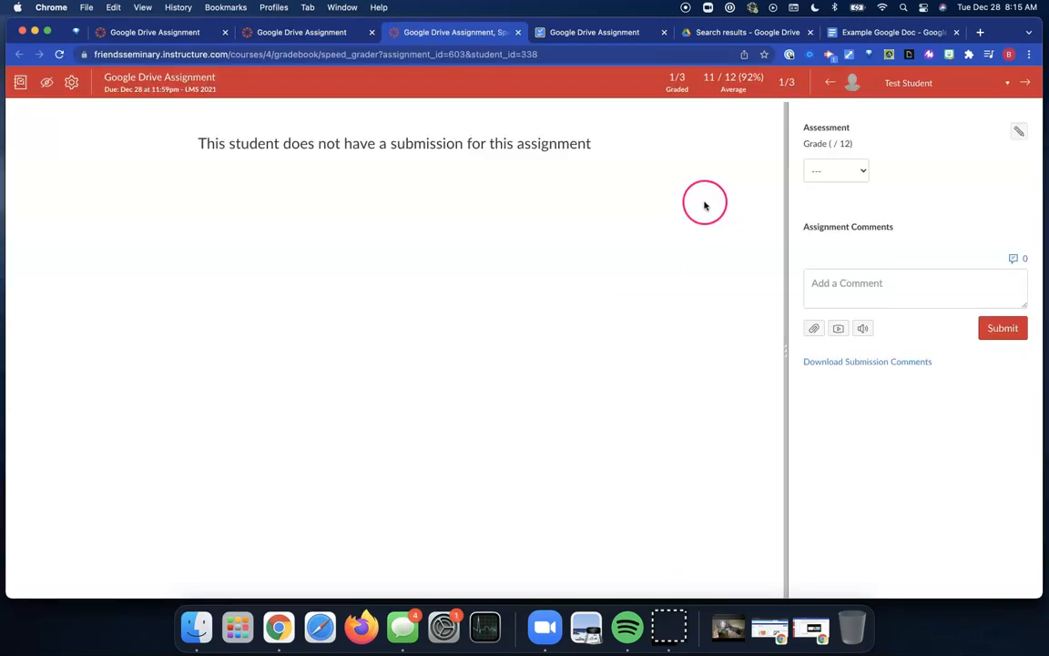
left_click(927, 86)
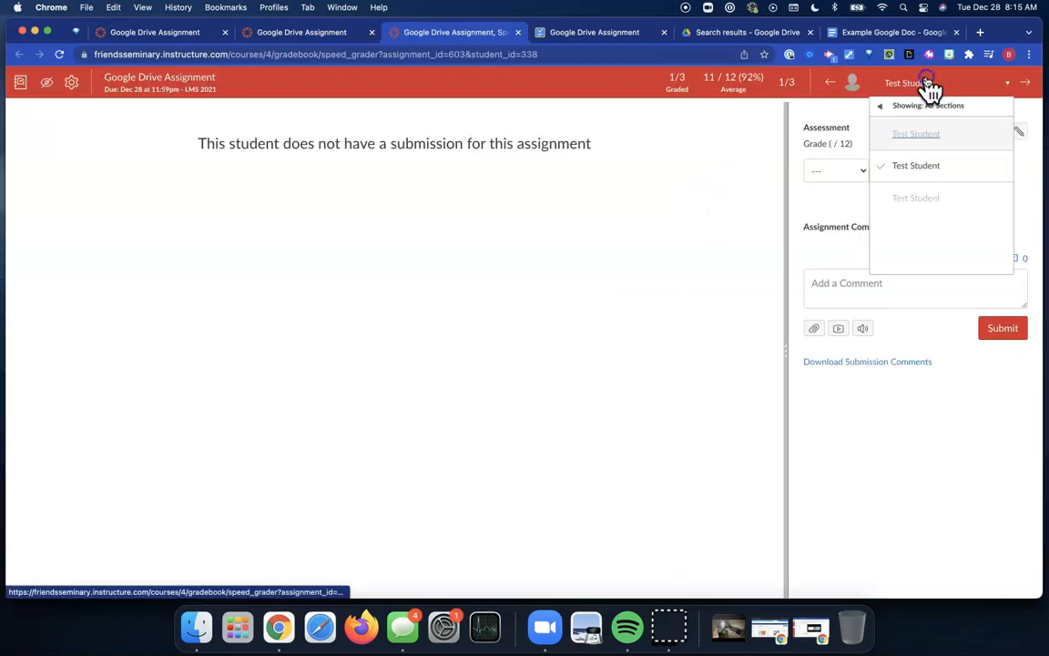
left_click(931, 169)
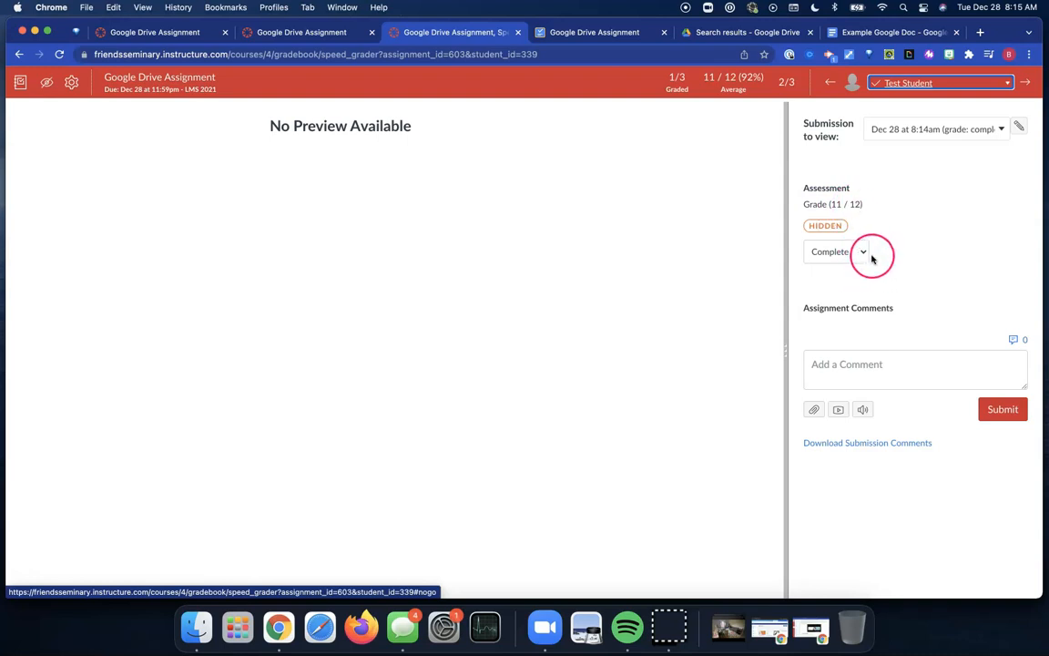
left_click(911, 358)
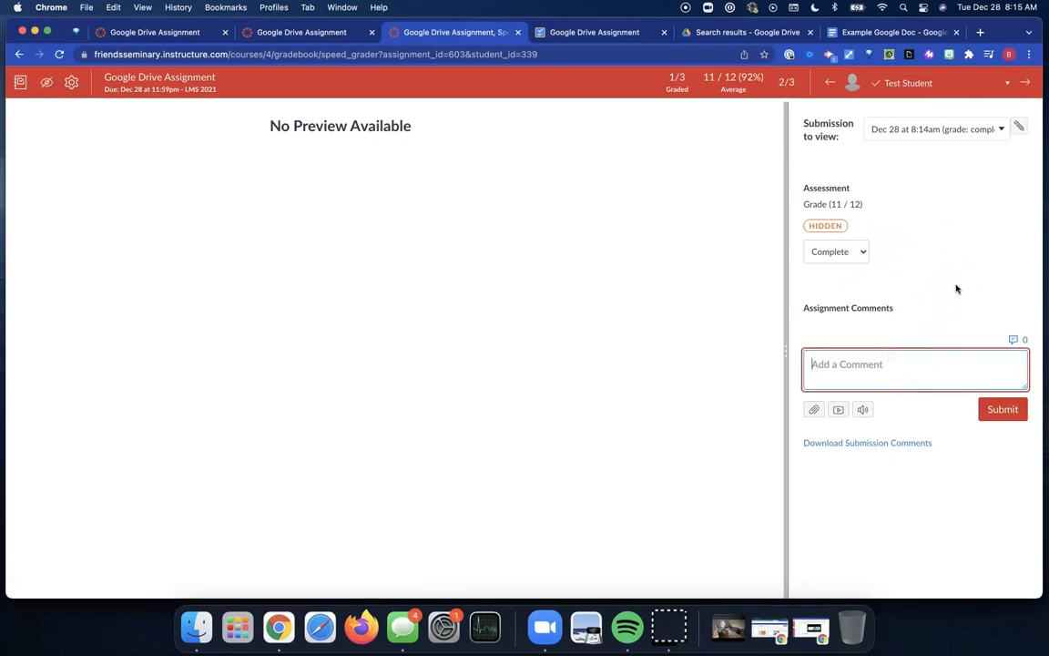
- Switch to the student's window, check the returned grade and overall feedback, and open the returned Google Doc
key("super+grave")
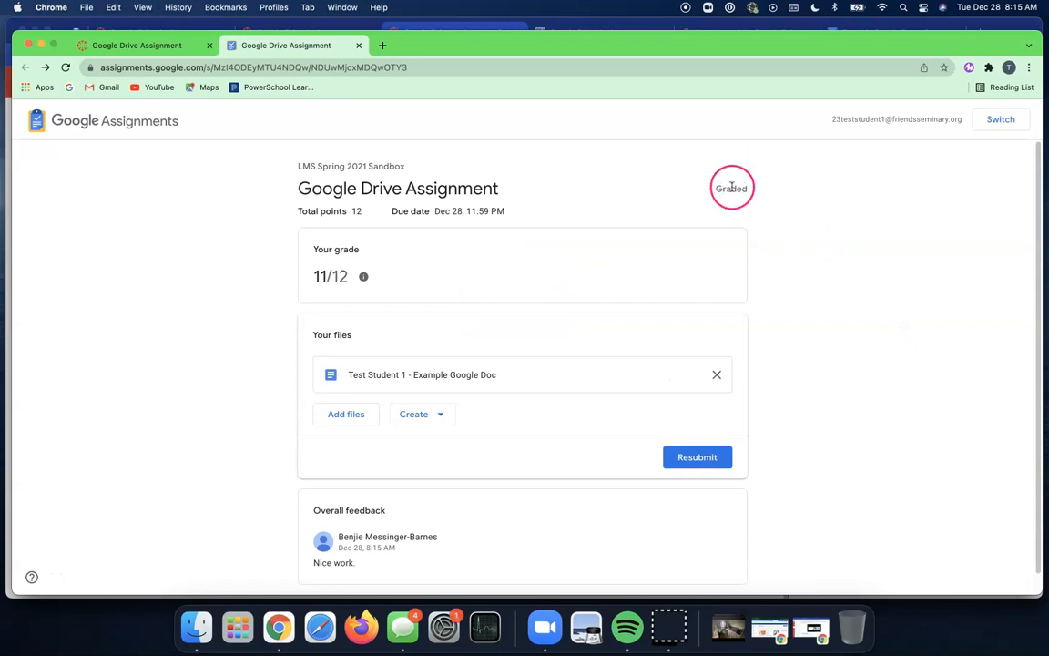
scroll(353, 273, "down", 1)
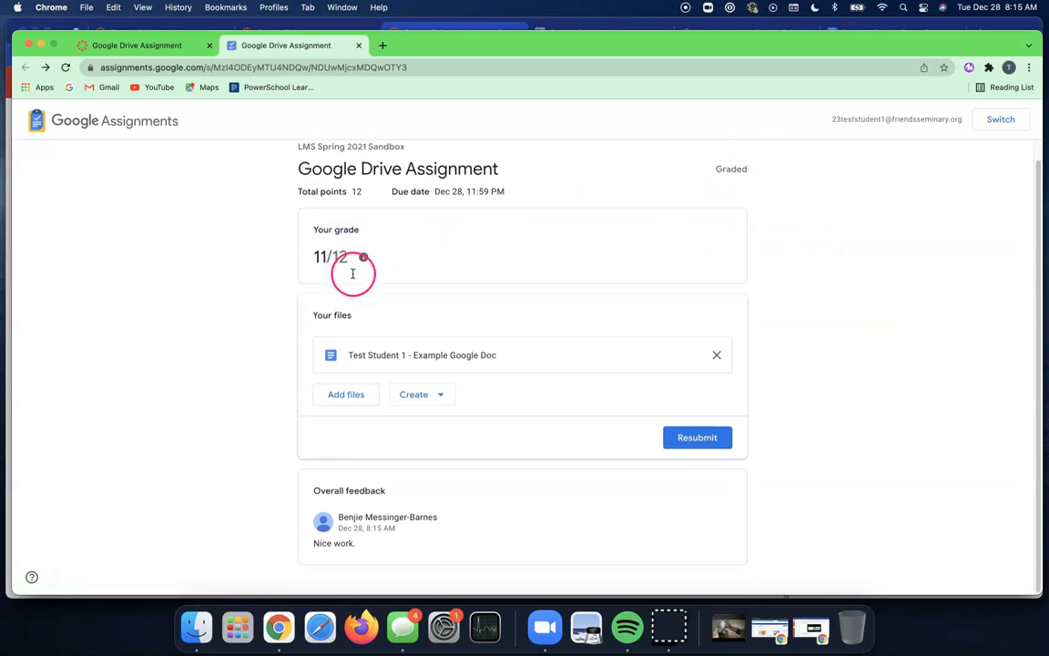
left_click(450, 361)
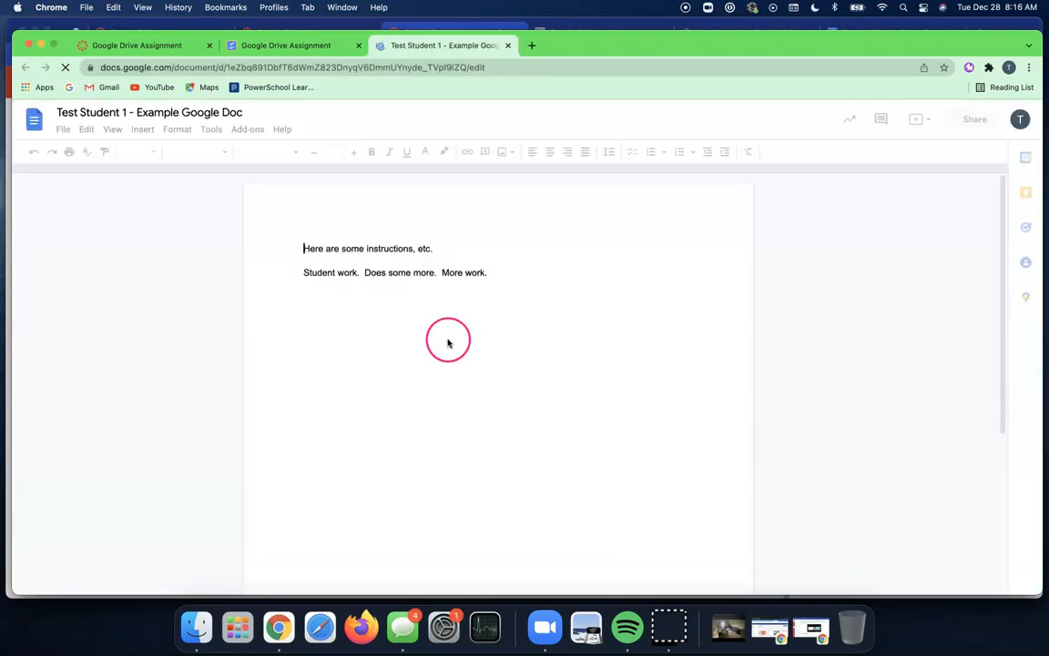